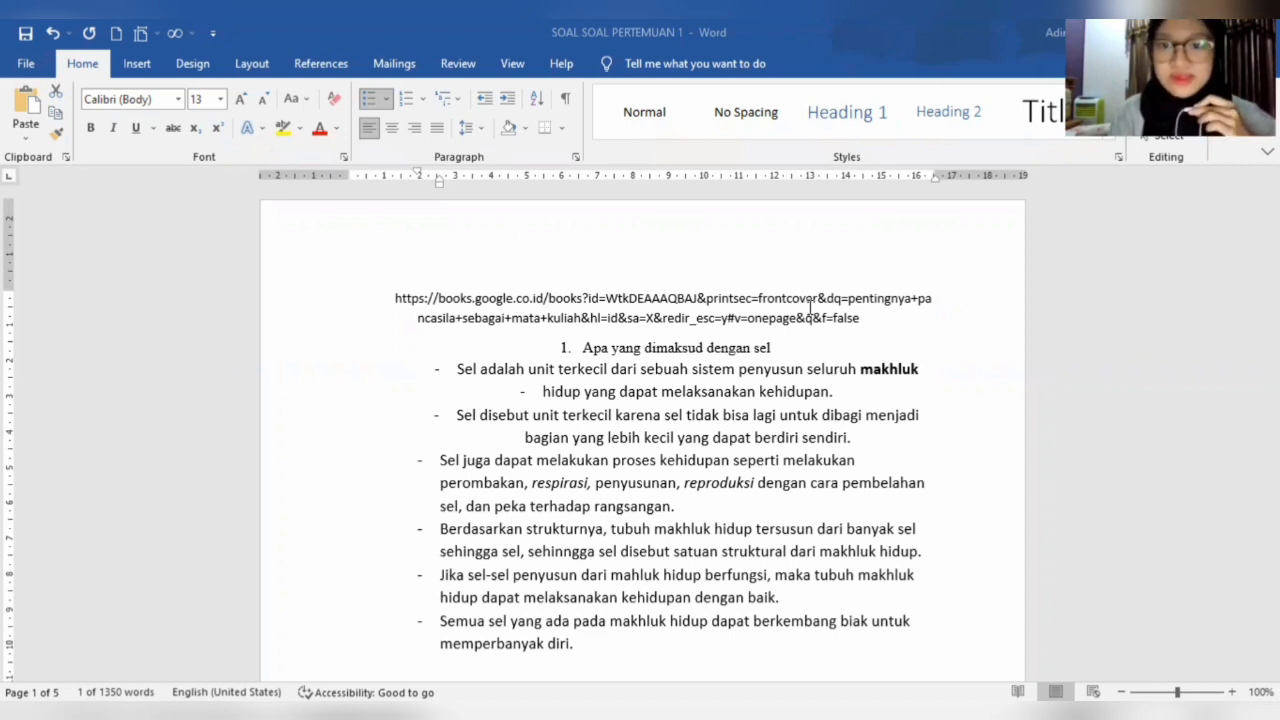
# - Select all the text in the document and clear the selection again
pyautogui.click(784, 331)
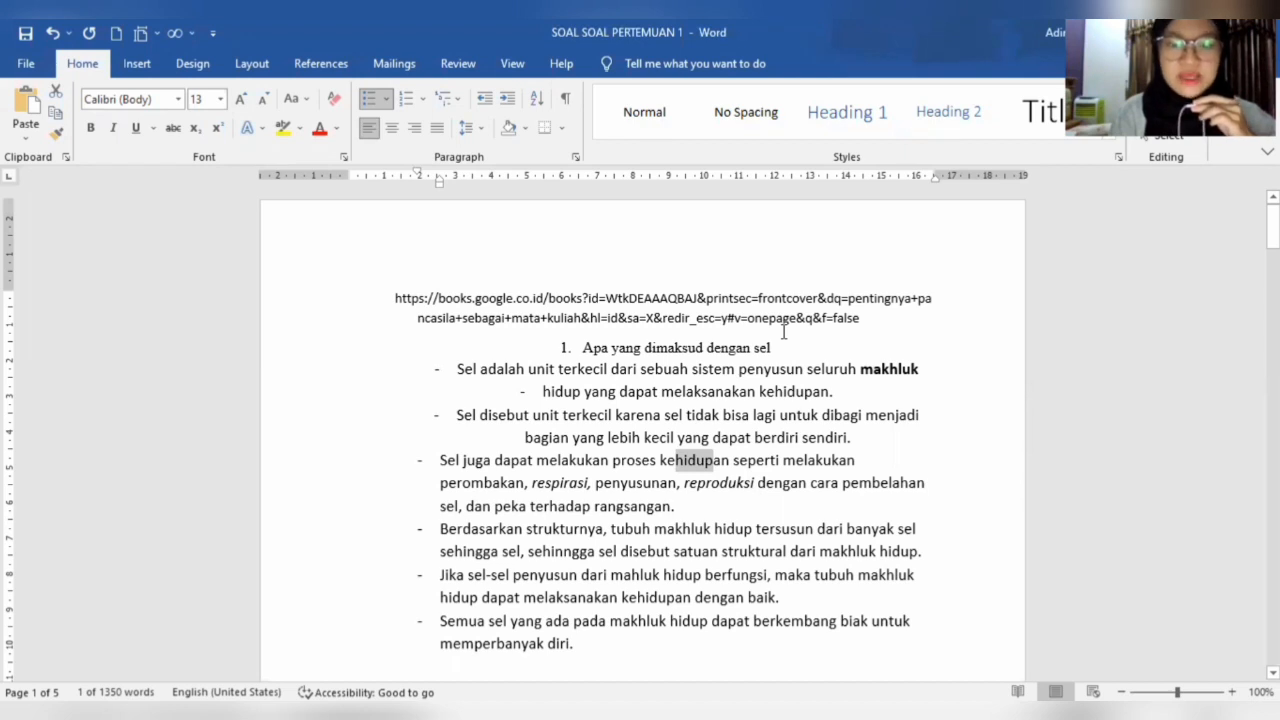
pyautogui.click(786, 330)
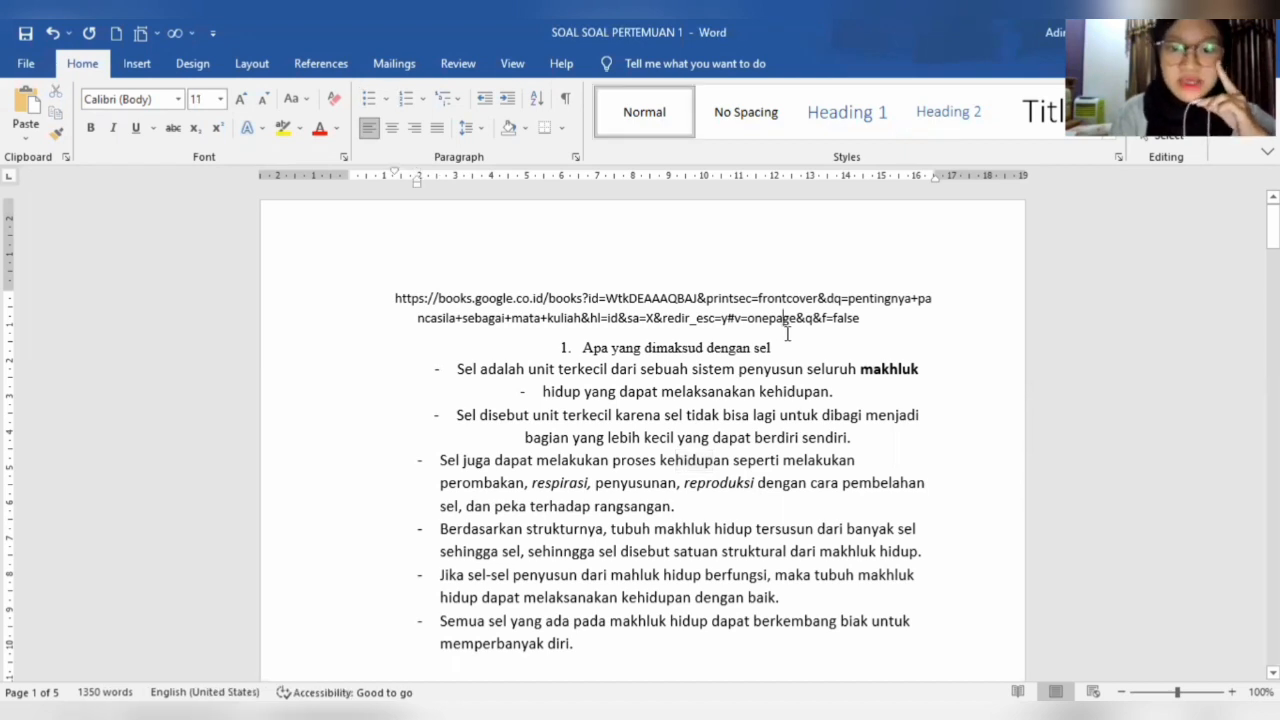
pyautogui.click(765, 349)
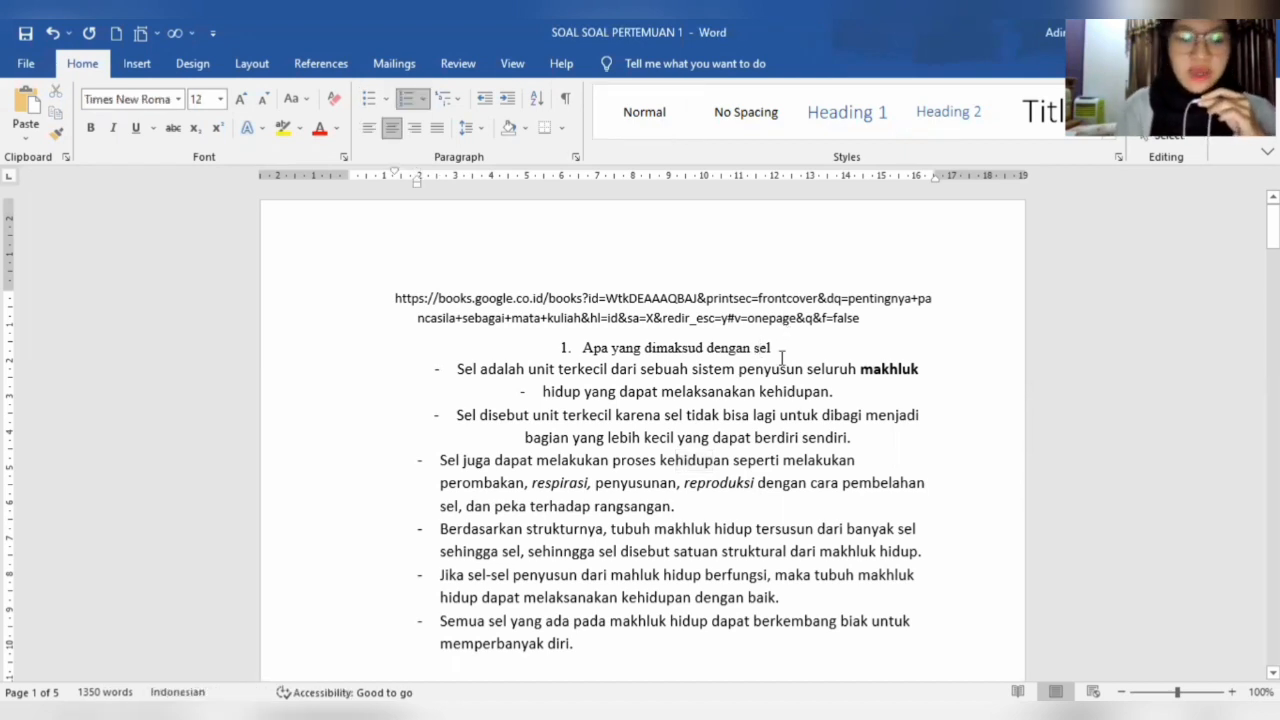
pyautogui.hotkey('ctrl', 'a')
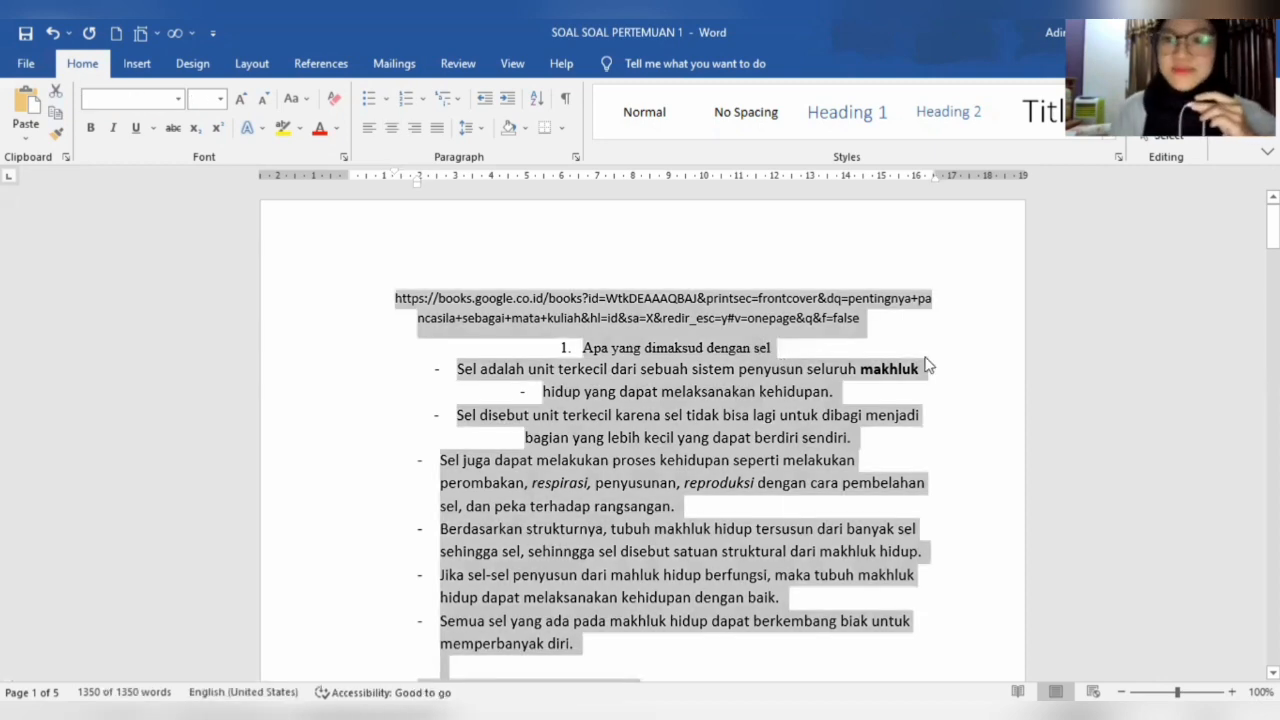
pyautogui.scroll(-1, 893, 440)
pyautogui.scroll(-4, 893, 440)
pyautogui.scroll(5, 880, 430)
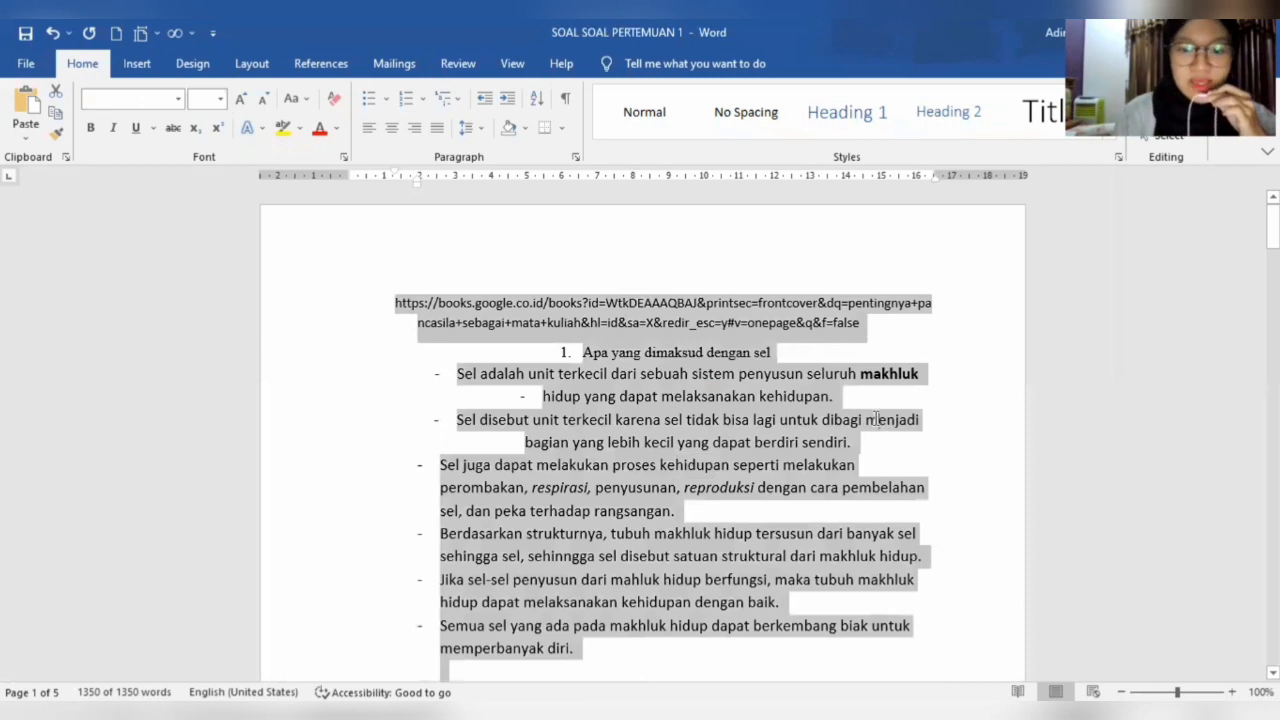
pyautogui.click(876, 421)
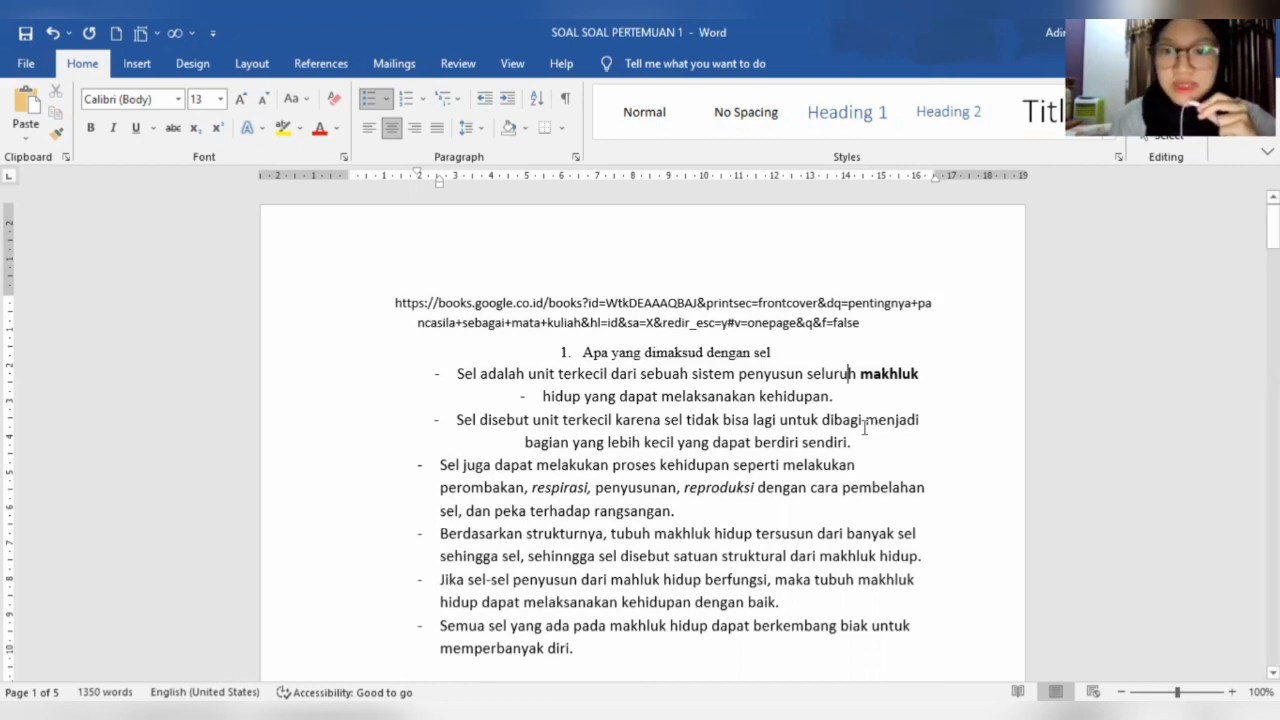
# - Make the word "menjadi" bold in the bullet starting with "Sel disebut unit terkecil"
pyautogui.moveTo(868, 422); pyautogui.dragTo(920, 424)
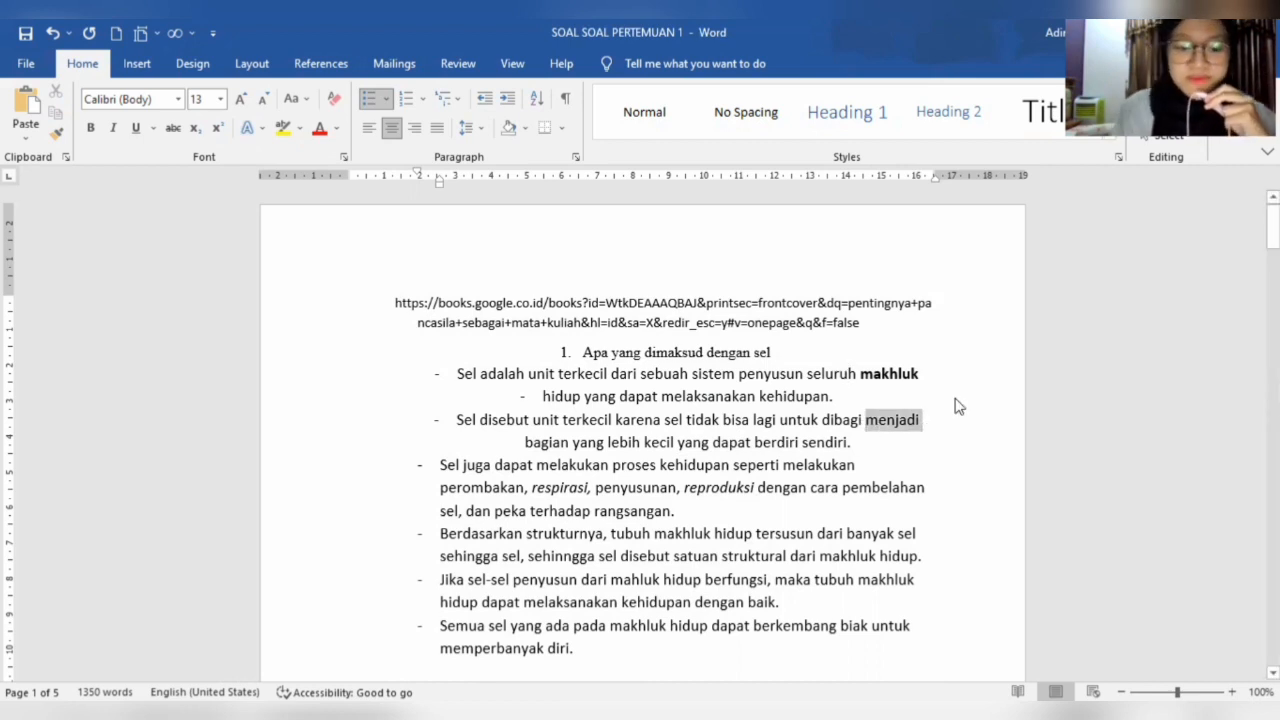
pyautogui.hotkey('ctrl', 'b')
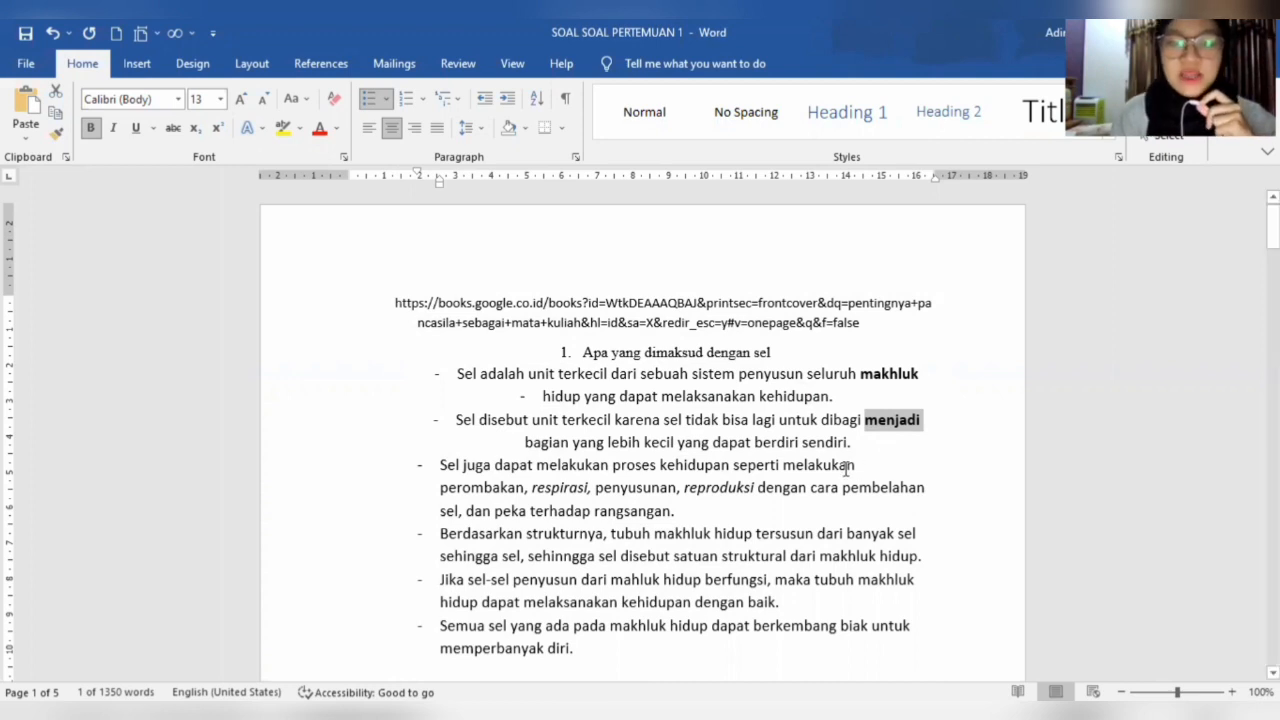
pyautogui.click(860, 419)
pyautogui.press('Down')
pyautogui.press('Down')
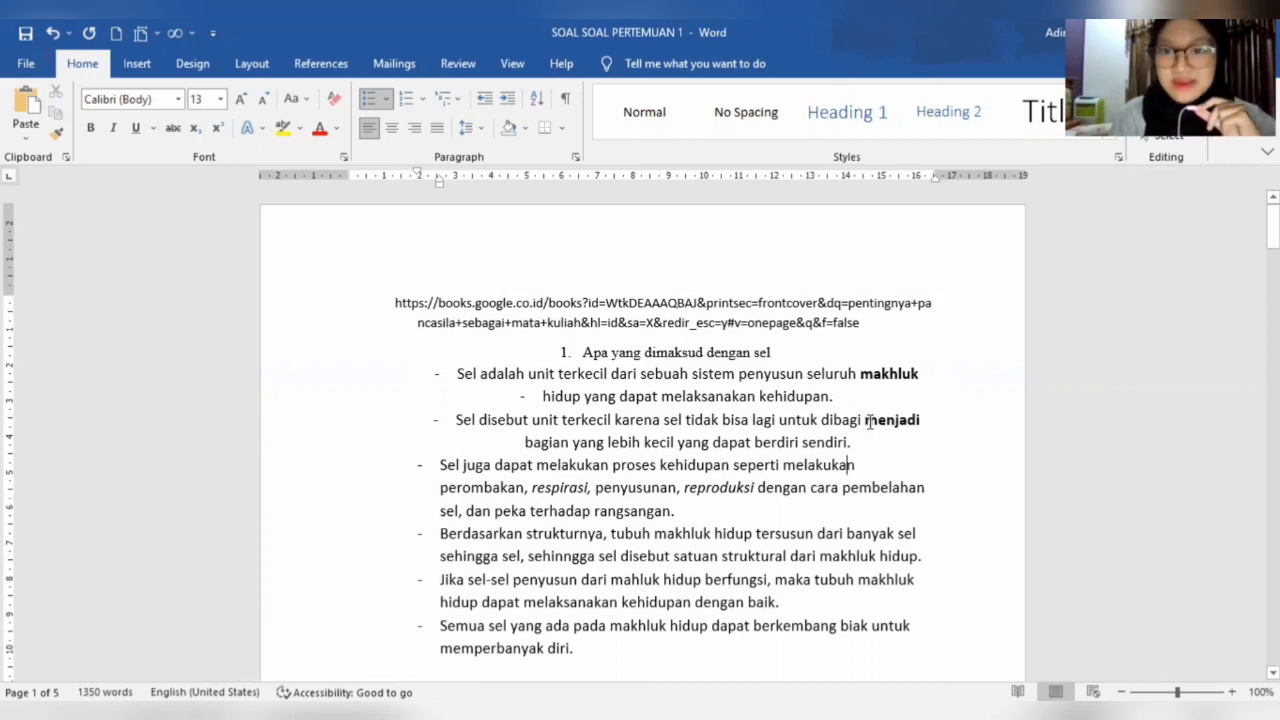
# - Open the Font dialog to view its options and close it without changing anything
pyautogui.moveTo(865, 420); pyautogui.dragTo(924, 420)
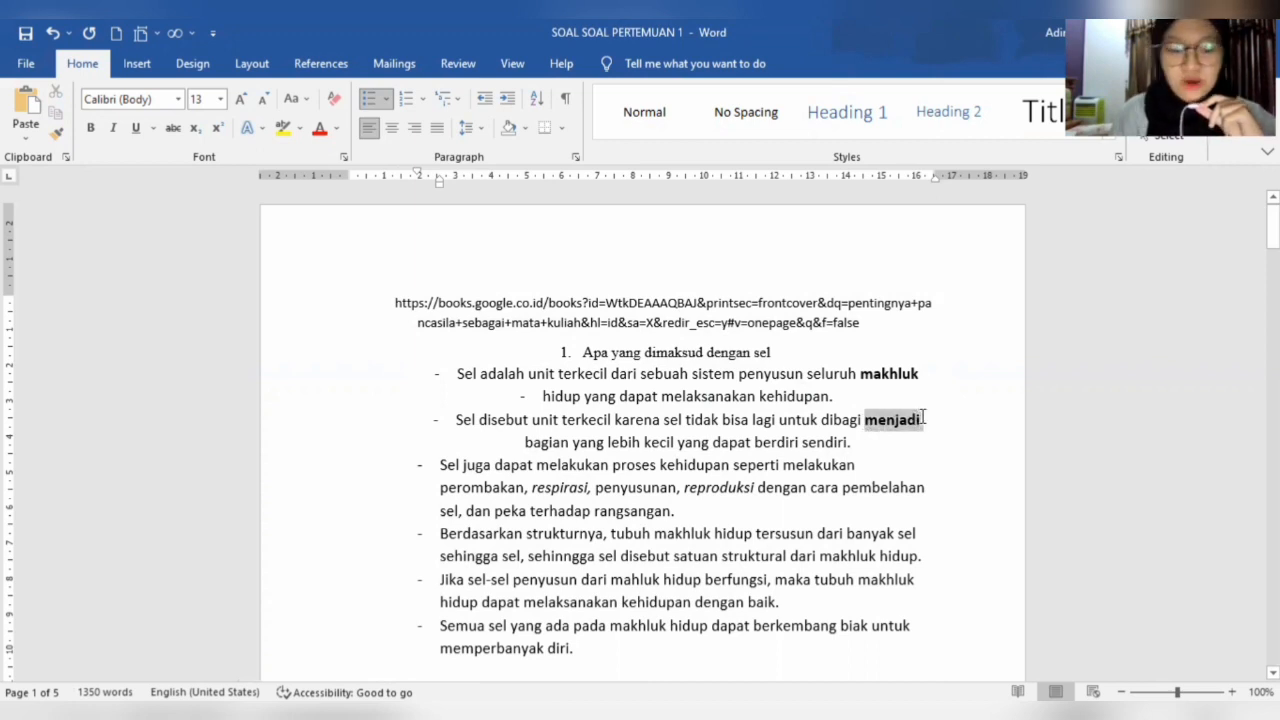
pyautogui.click(931, 418)
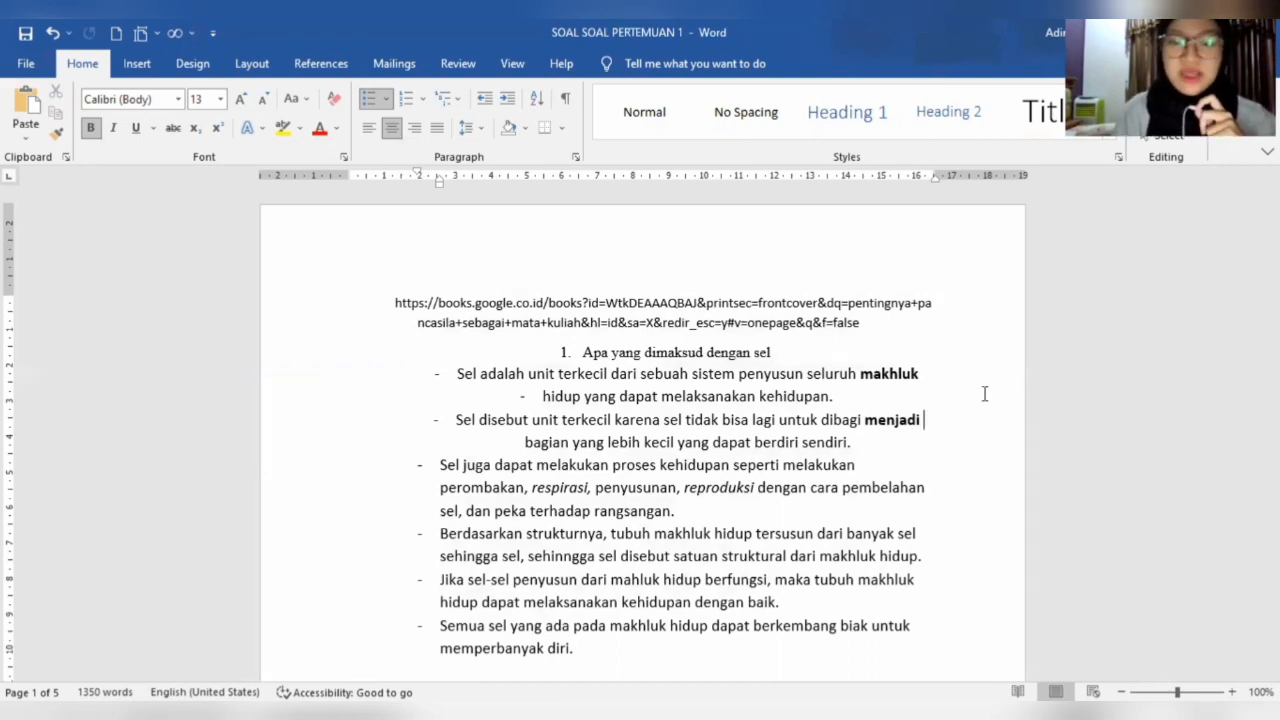
pyautogui.click(885, 402)
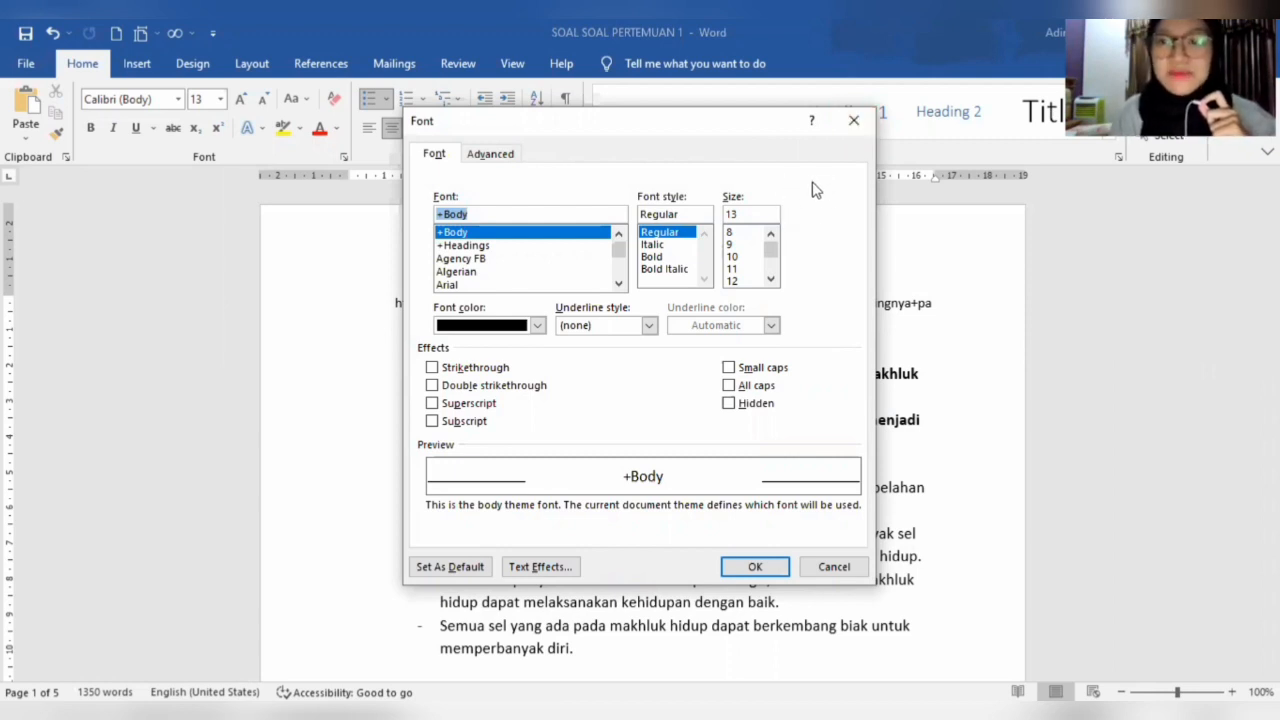
pyautogui.click(854, 121)
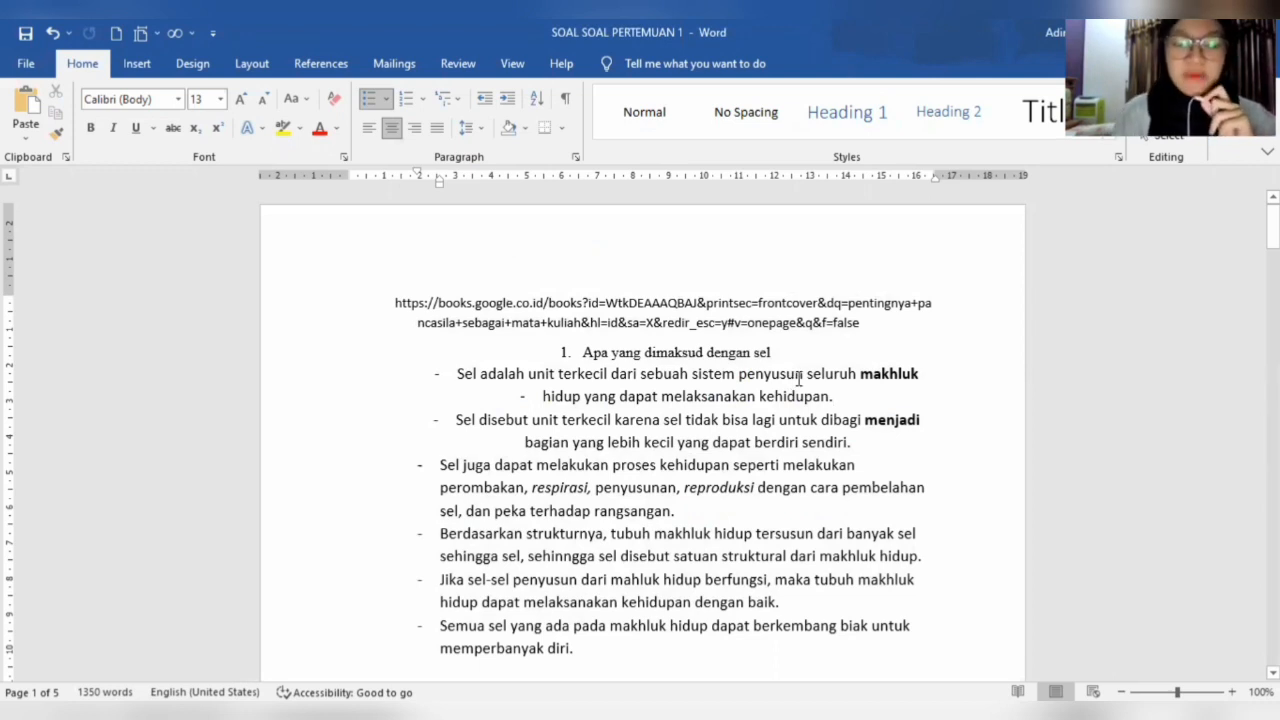
# - Centre the bullet lines from "hidup yang dapat melaksanakan kehidupan" through the one starting with "Sel juga dapat melakukan"
pyautogui.moveTo(542, 396); pyautogui.dragTo(862, 474)
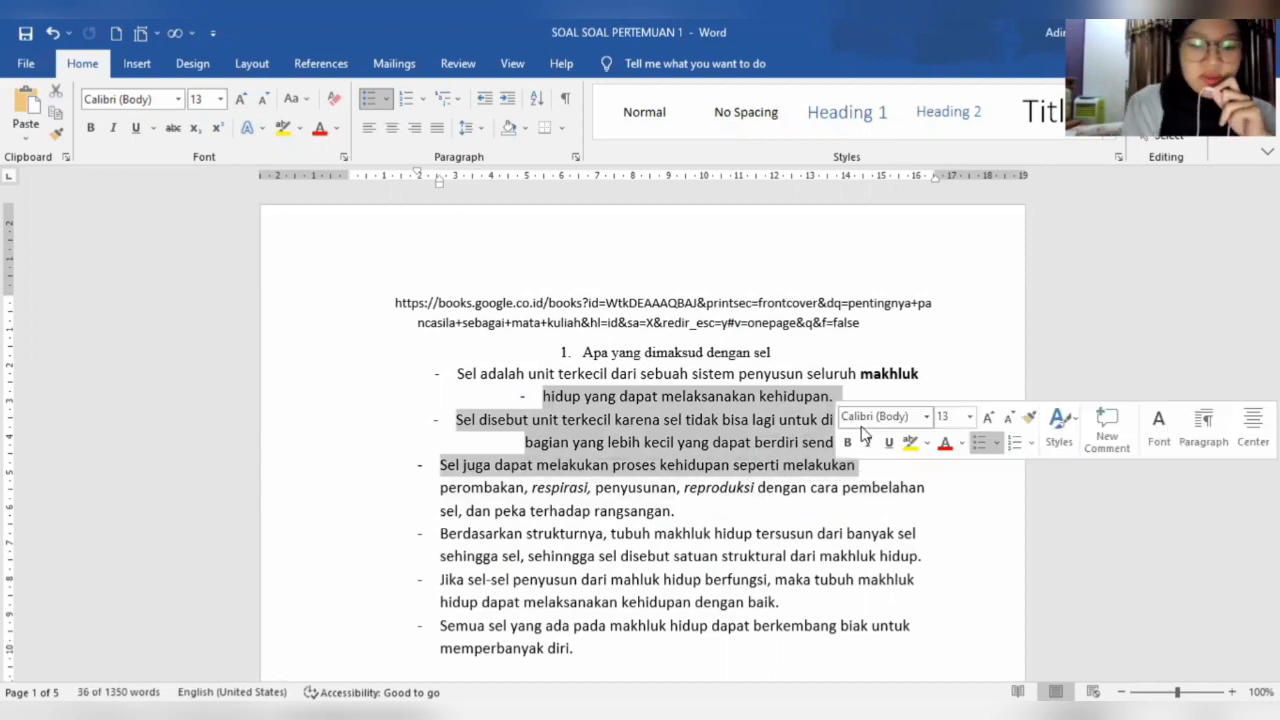
pyautogui.hotkey('ctrl', 'e')
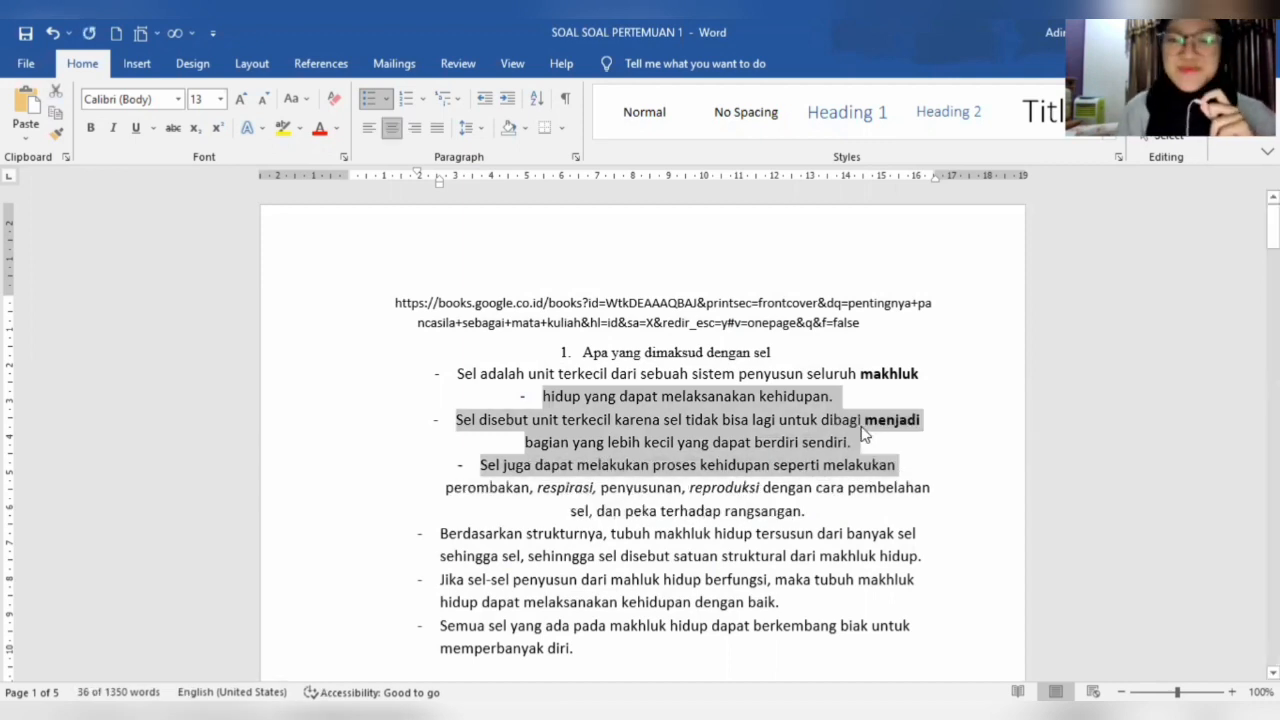
pyautogui.click(862, 420)
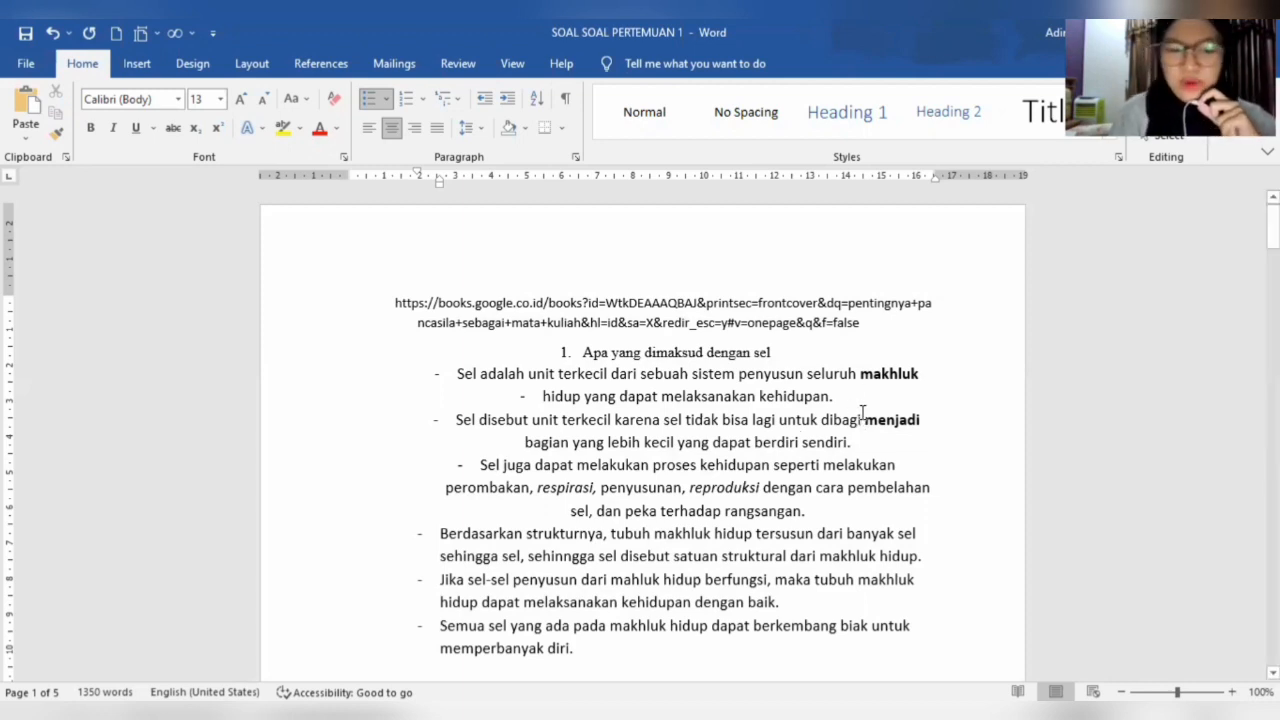
# - Search the document for the word "hidup" and close the search
pyautogui.hotkey('ctrl', 'f')
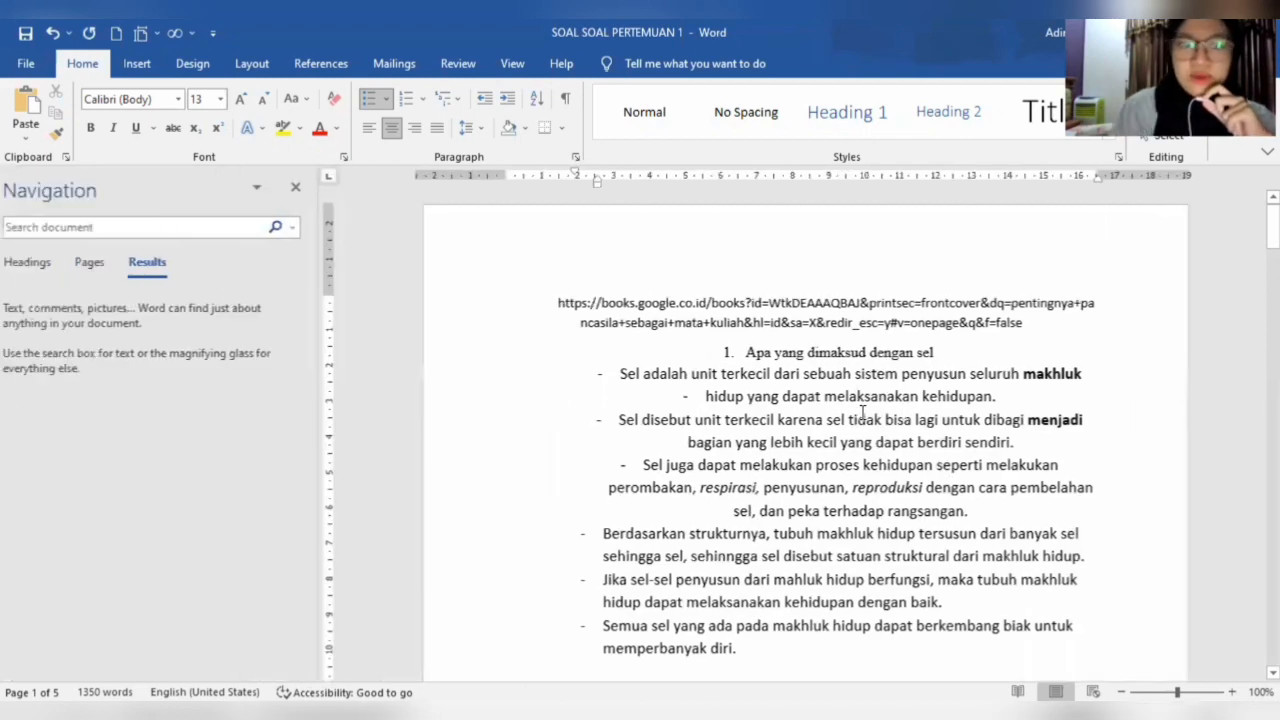
pyautogui.write('hidup')
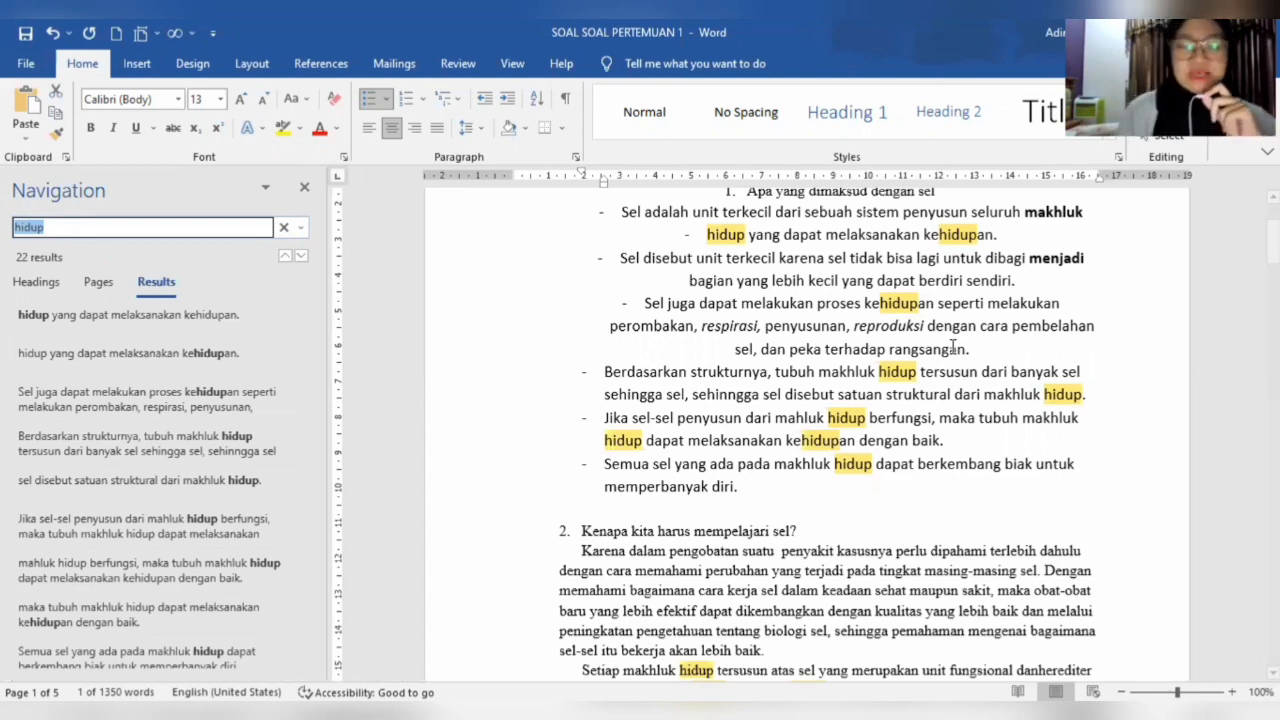
pyautogui.click(303, 192)
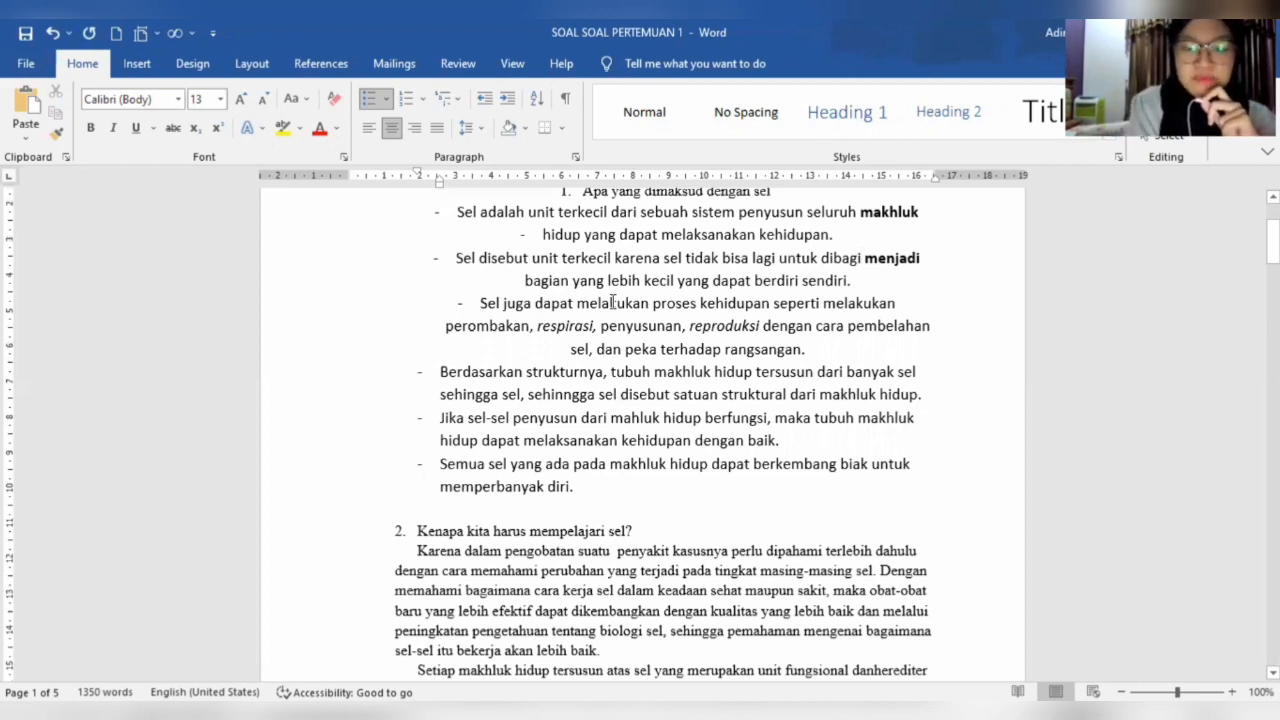
# - Use Go To with page number 12 and close the dialog
pyautogui.hotkey('ctrl', 'g')
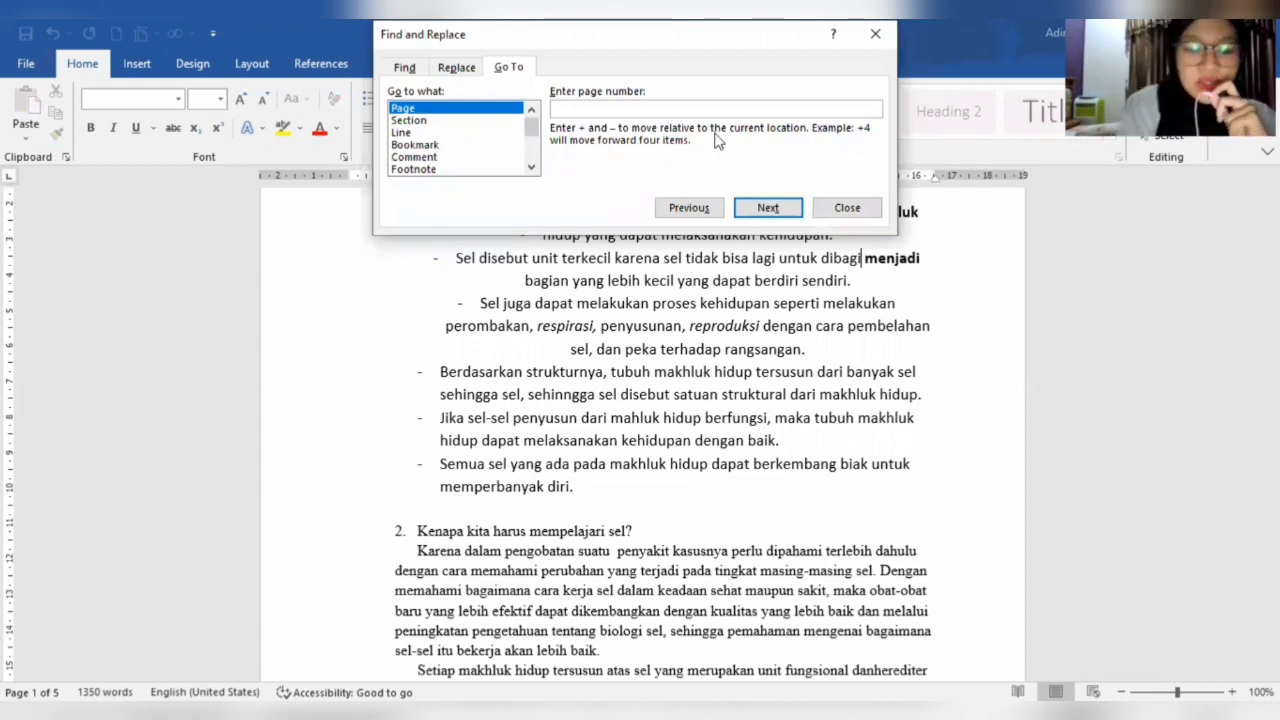
pyautogui.write('1')
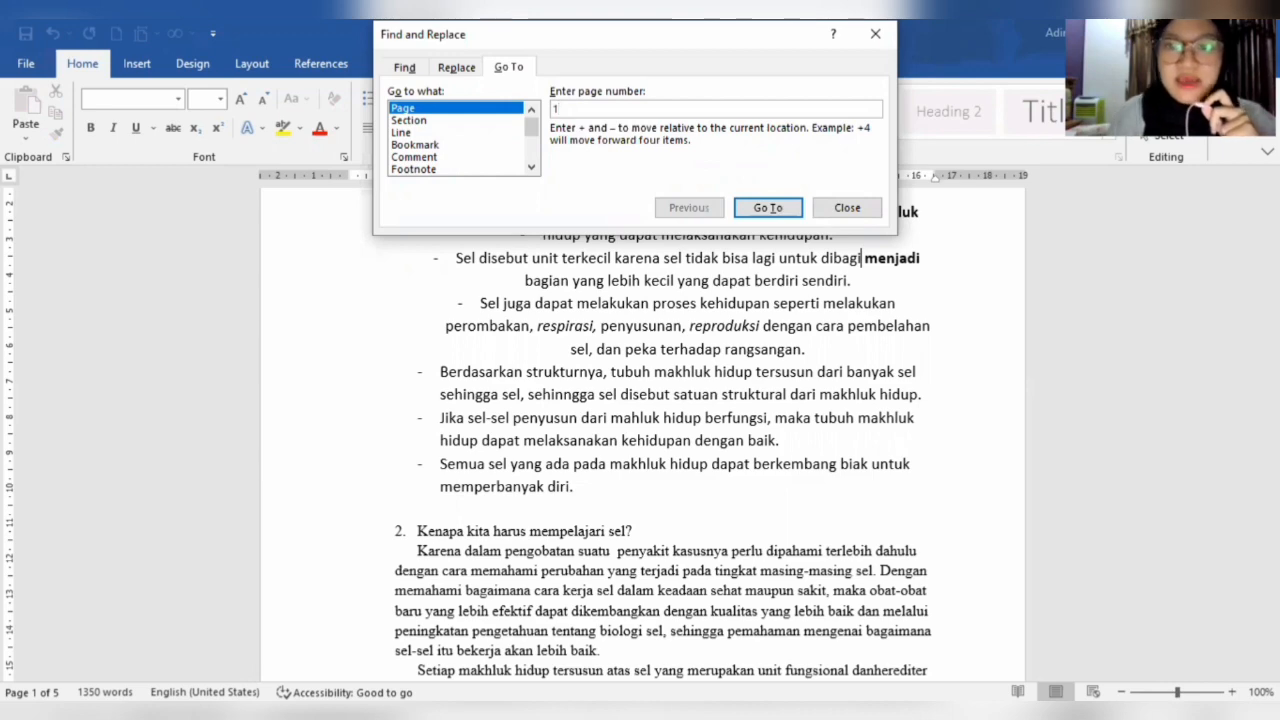
pyautogui.write('2')
pyautogui.press('Return')
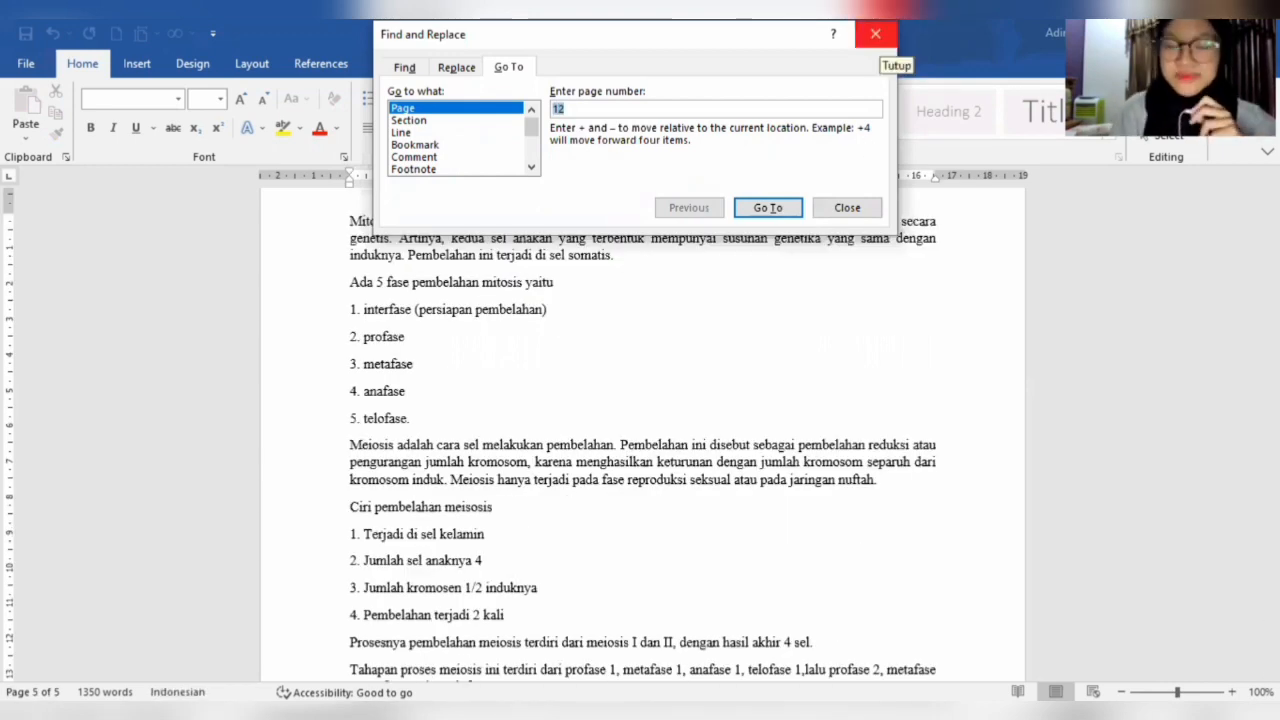
pyautogui.click(876, 34)
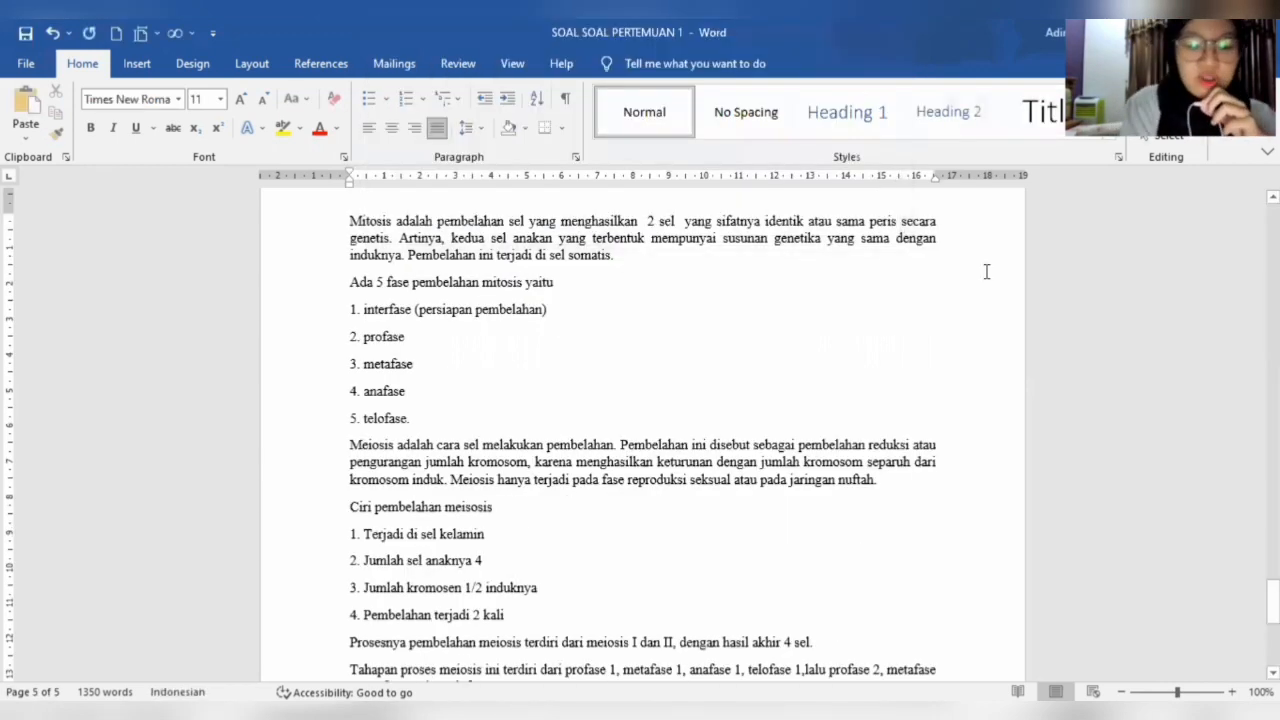
# - Replace every occurrence of "hidup" with "cinta" throughout the document
pyautogui.hotkey('ctrl', 'h')
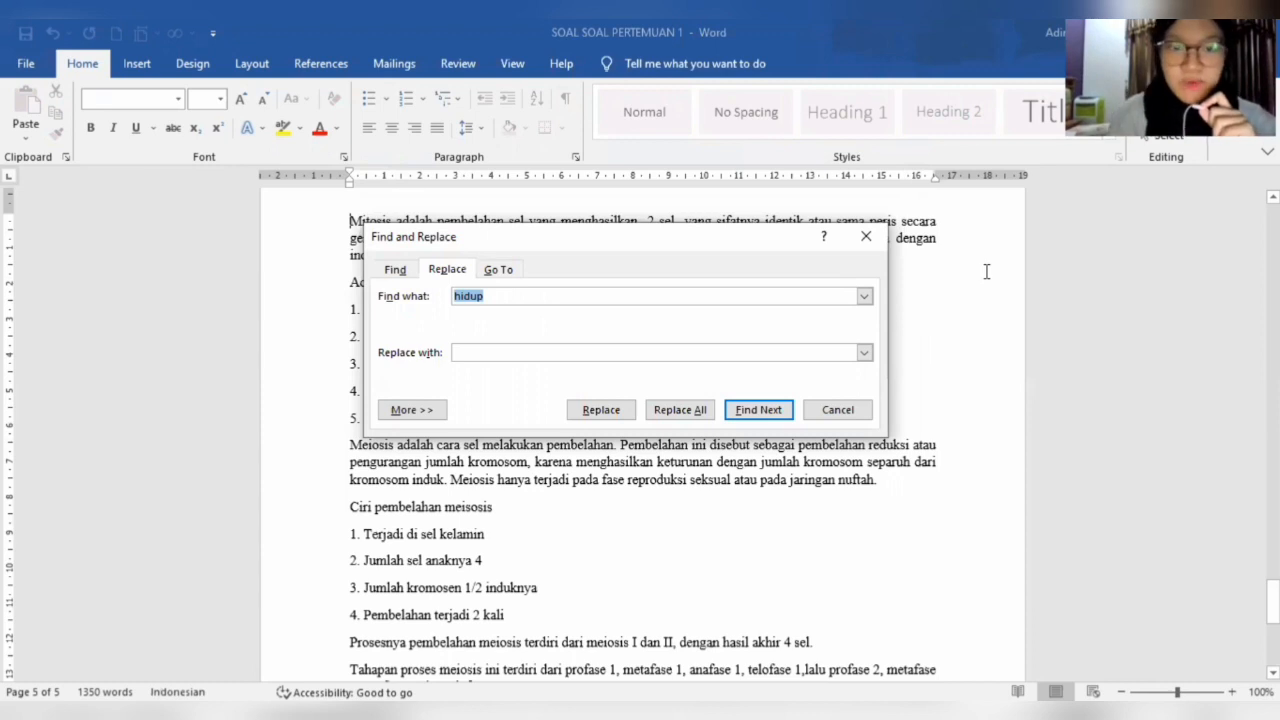
pyautogui.click(700, 352)
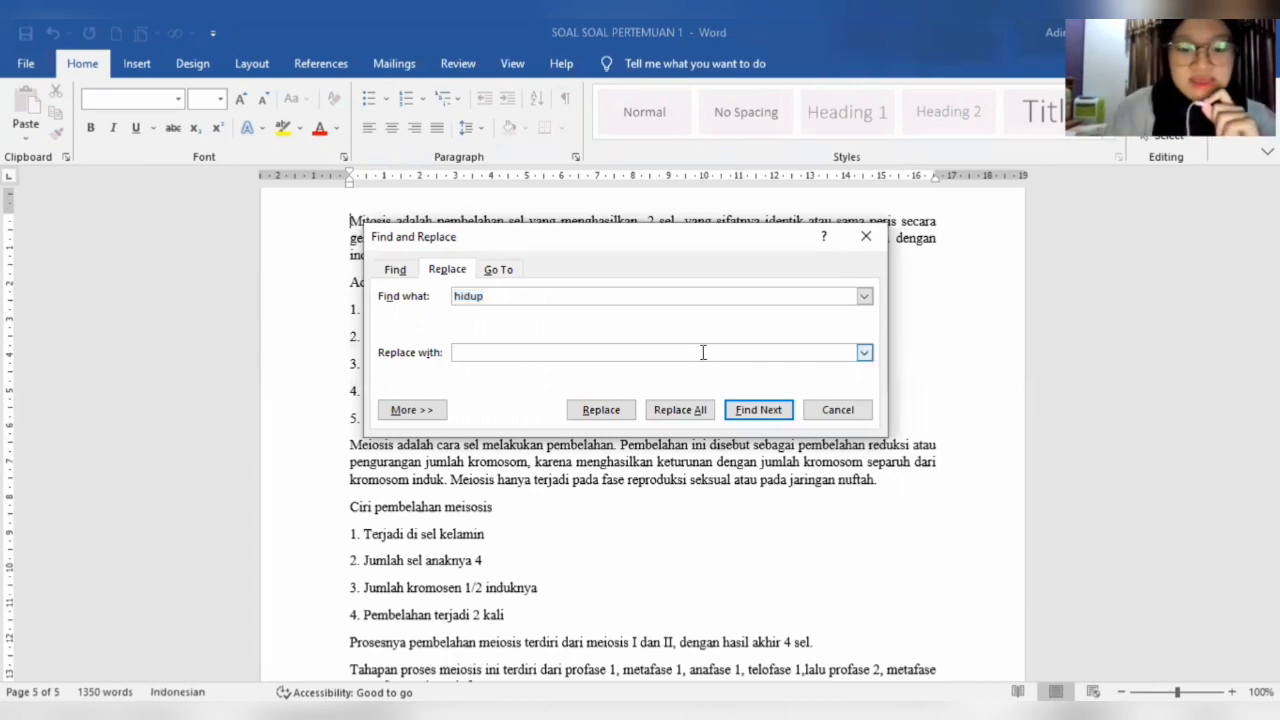
pyautogui.write('cinta')
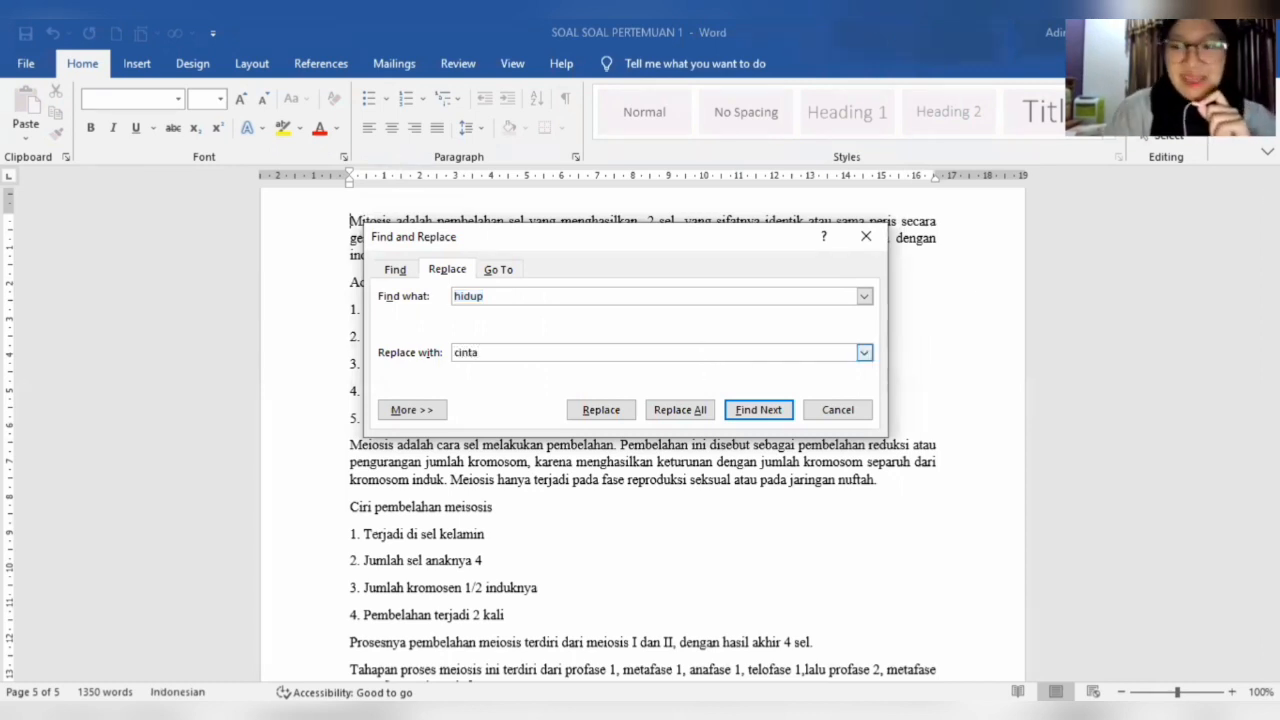
pyautogui.press('Return')
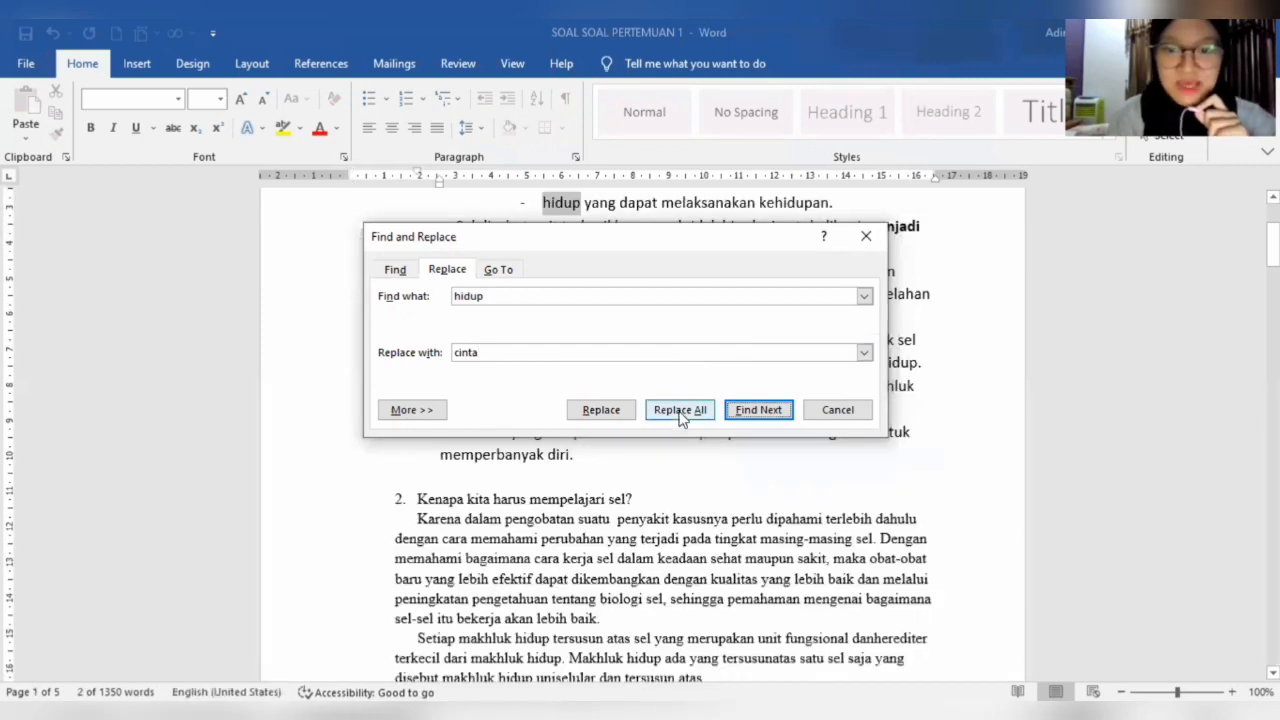
pyautogui.click(680, 415)
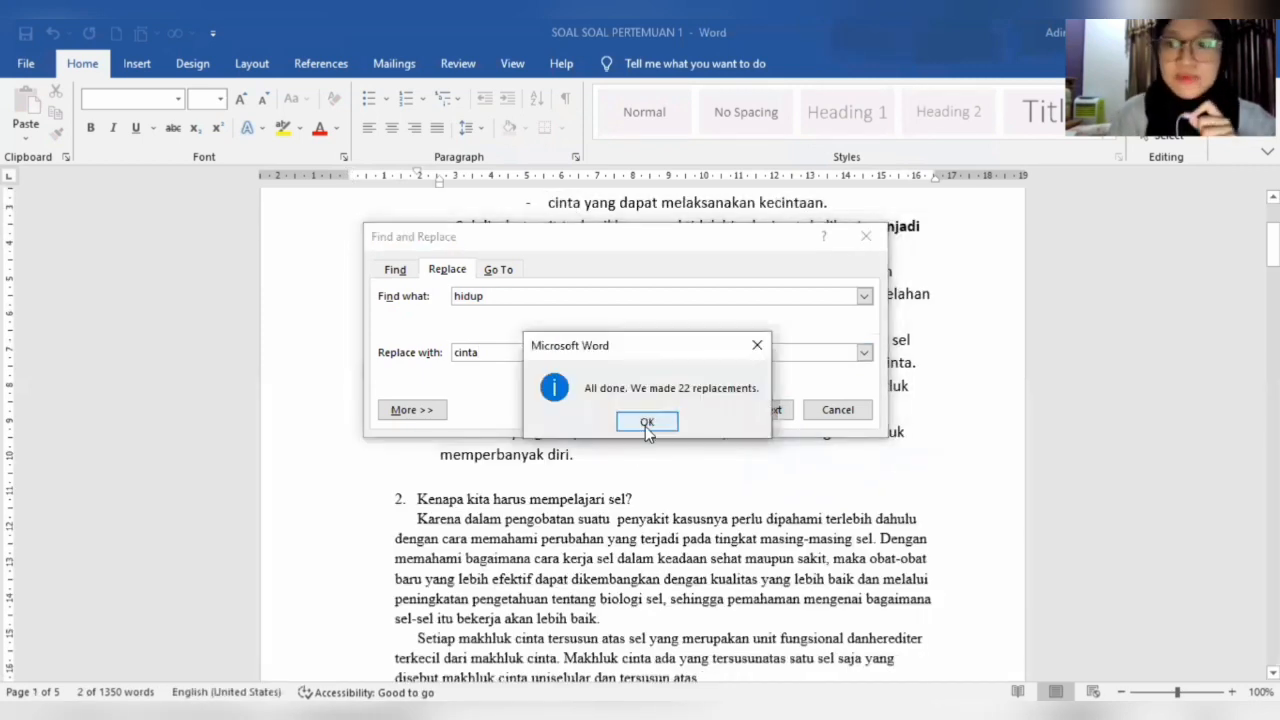
pyautogui.click(647, 422)
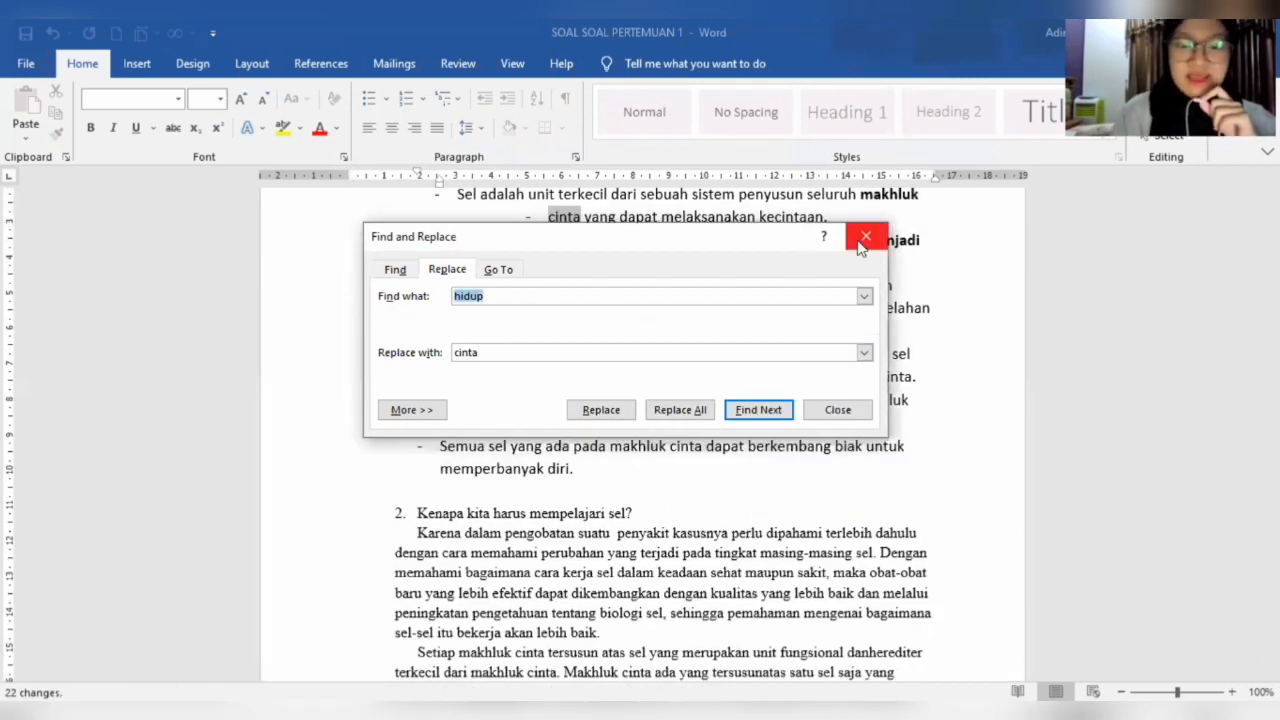
pyautogui.click(861, 241)
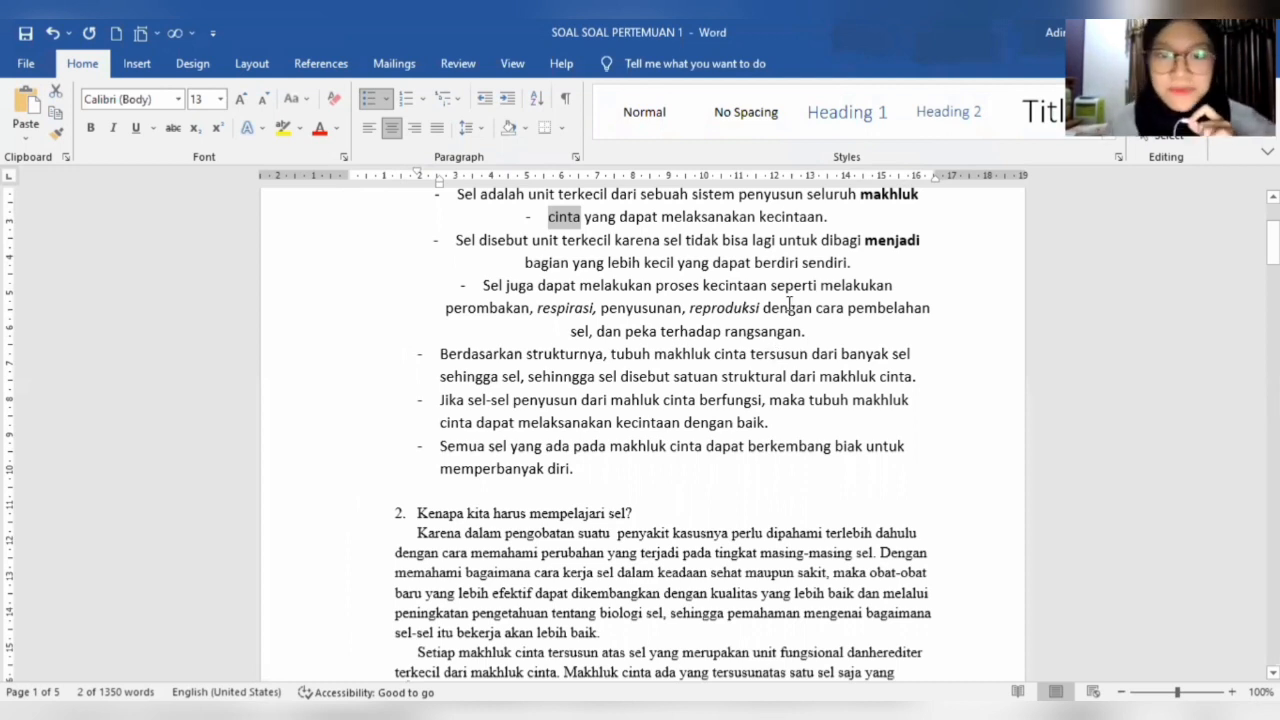
# - Apply italics to "dengan cara pembelahan" in the third bullet and remove them again
pyautogui.moveTo(858, 300); pyautogui.dragTo(957, 311)
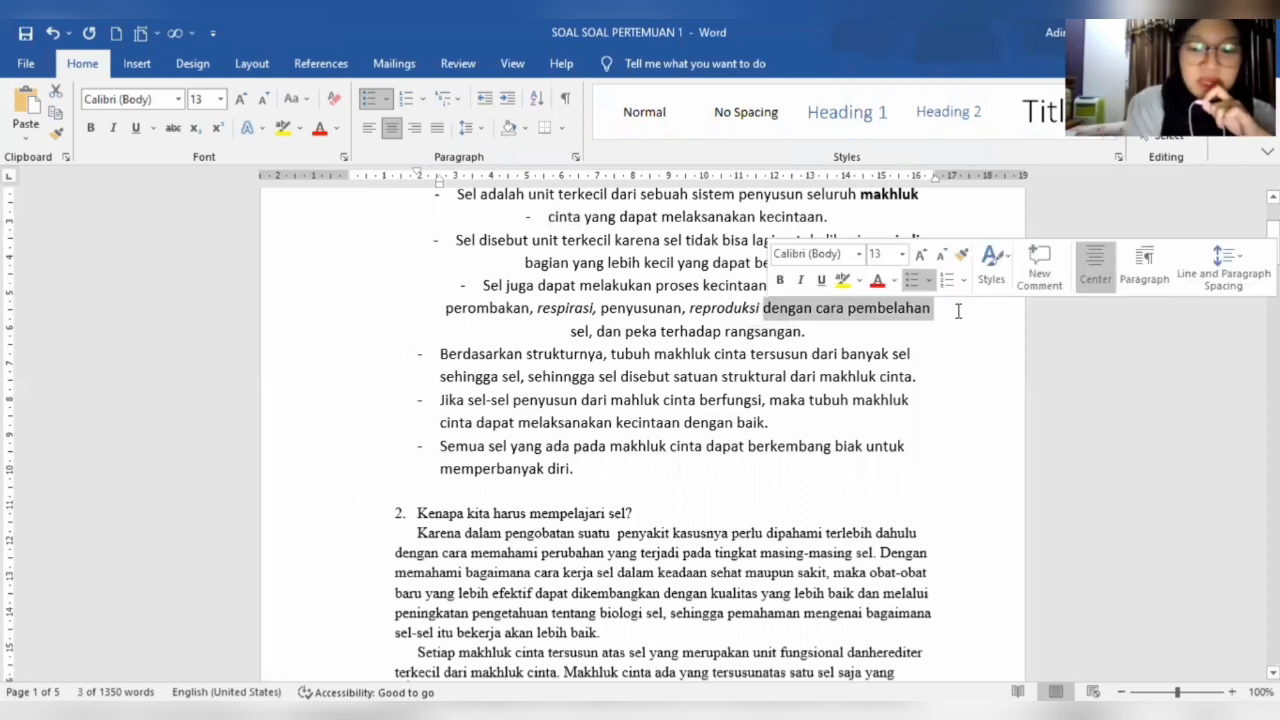
pyautogui.hotkey('ctrl', 'i')
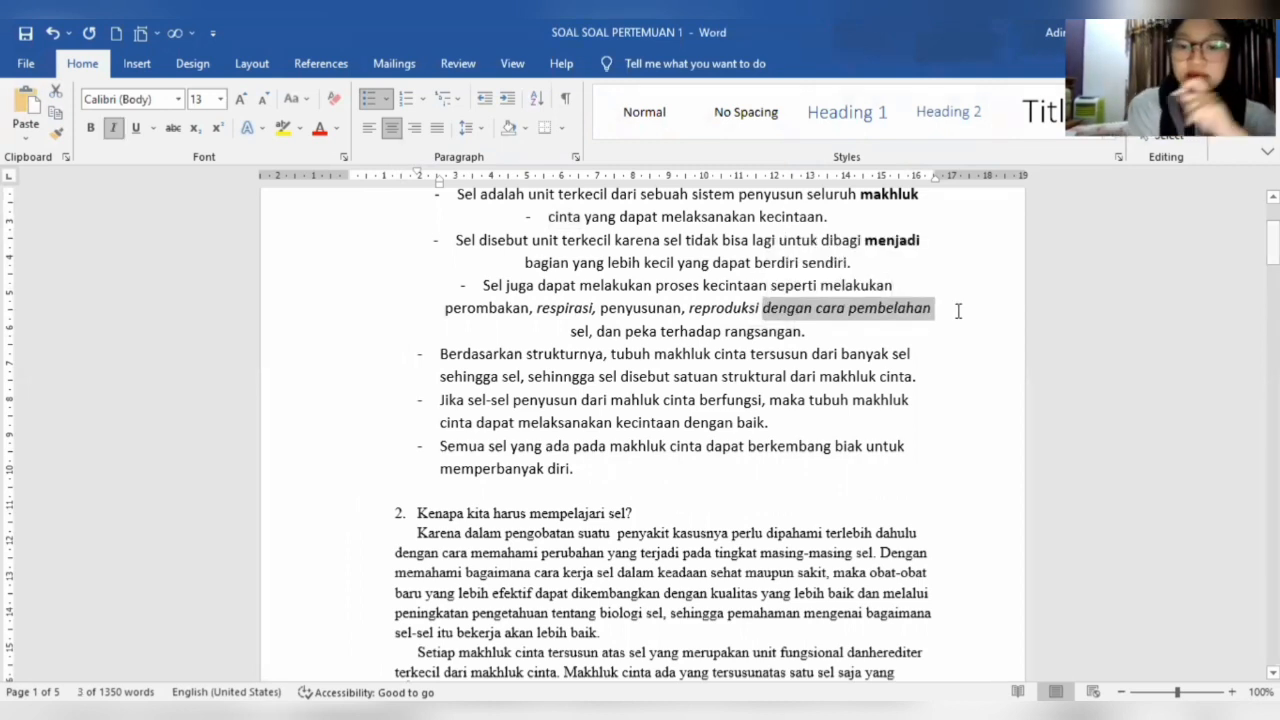
pyautogui.hotkey('ctrl', 'i')
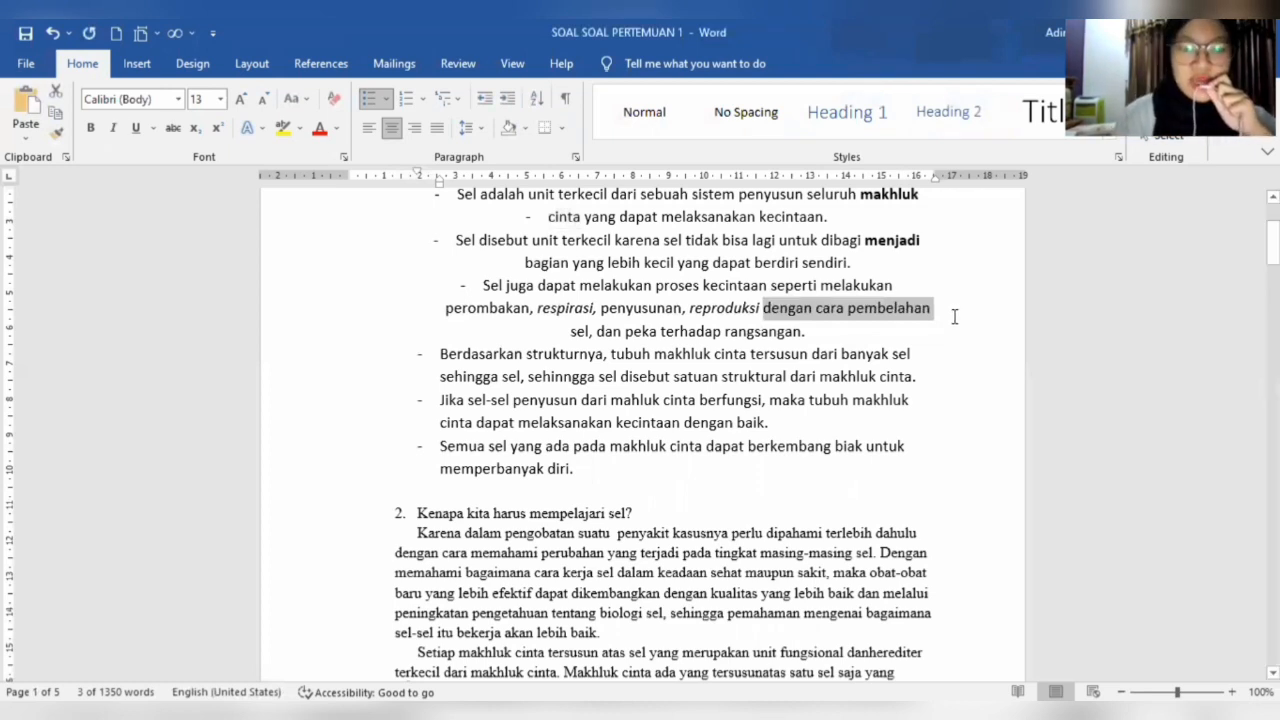
# - Justify the bullet paragraphs from the one starting with "Sel juga dapat melakukan" through the one ending in "memperbanyak diri"
pyautogui.moveTo(540, 331); pyautogui.dragTo(922, 458)
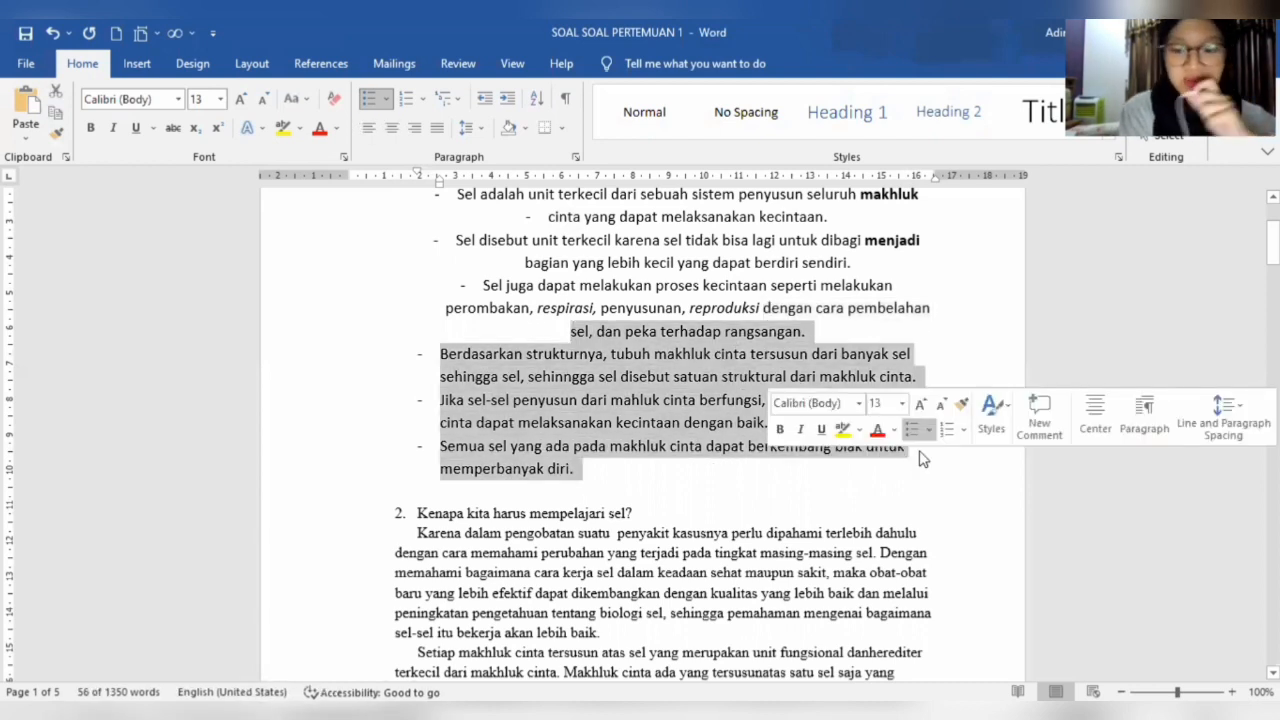
pyautogui.hotkey('ctrl', 'j')
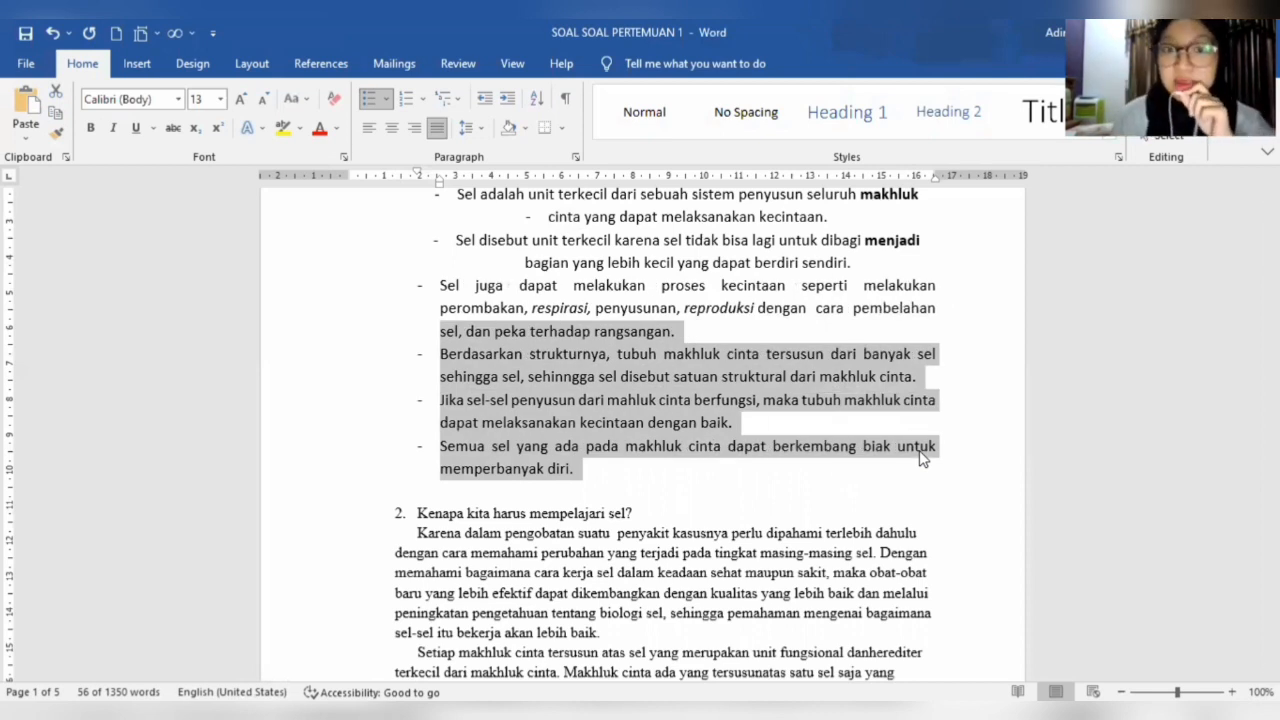
# - Turn the Google Books web address at the start of the document into a hyperlink to that same address
pyautogui.click(812, 428)
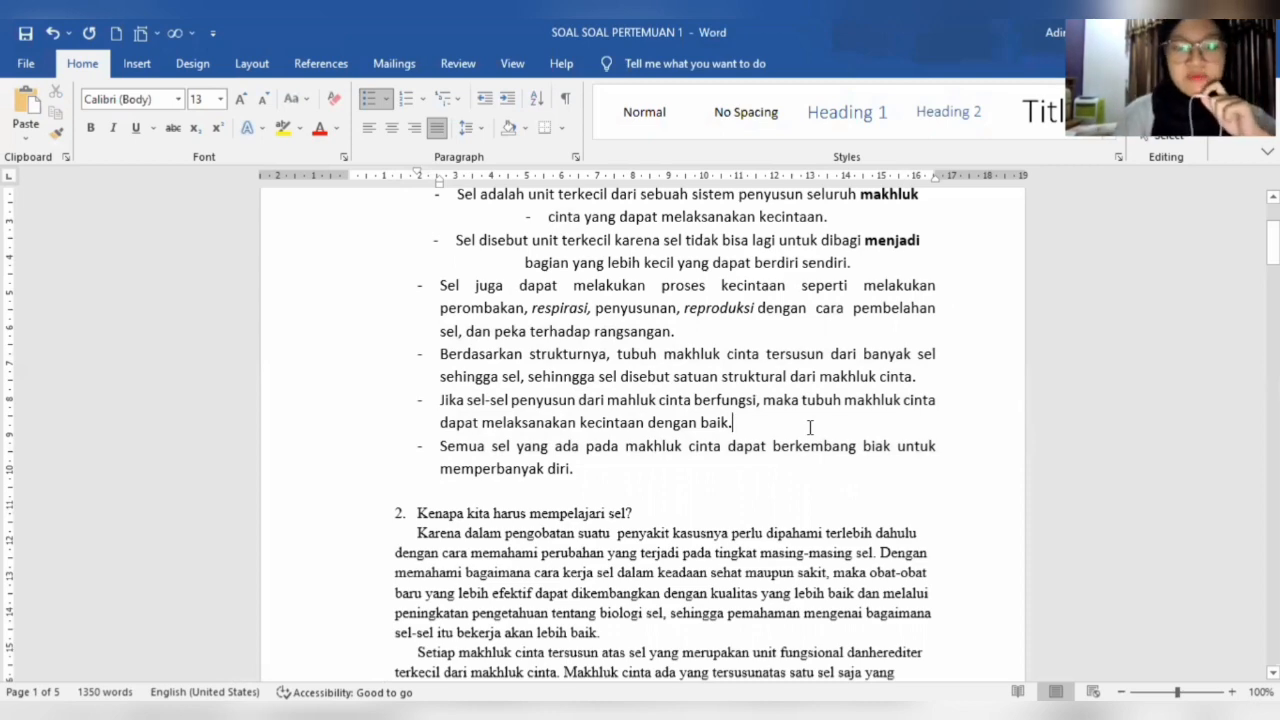
pyautogui.scroll(3, 810, 427)
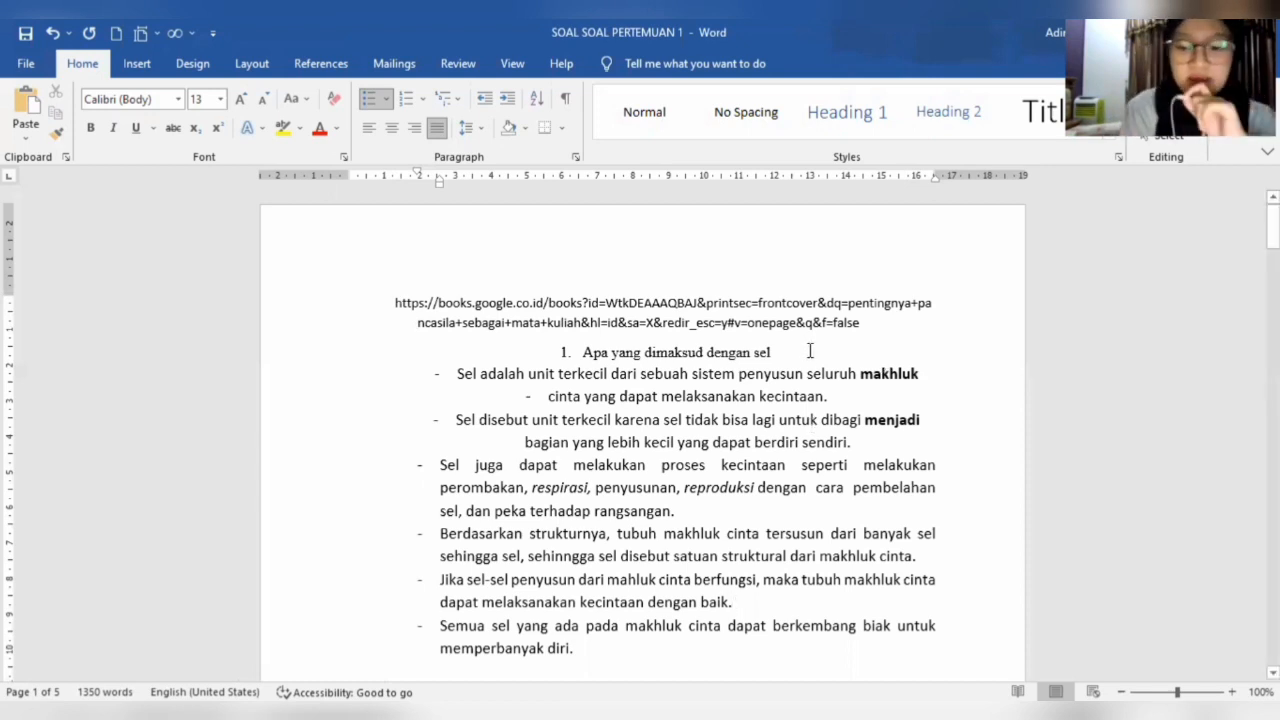
pyautogui.hotkey('ctrl', 'k')
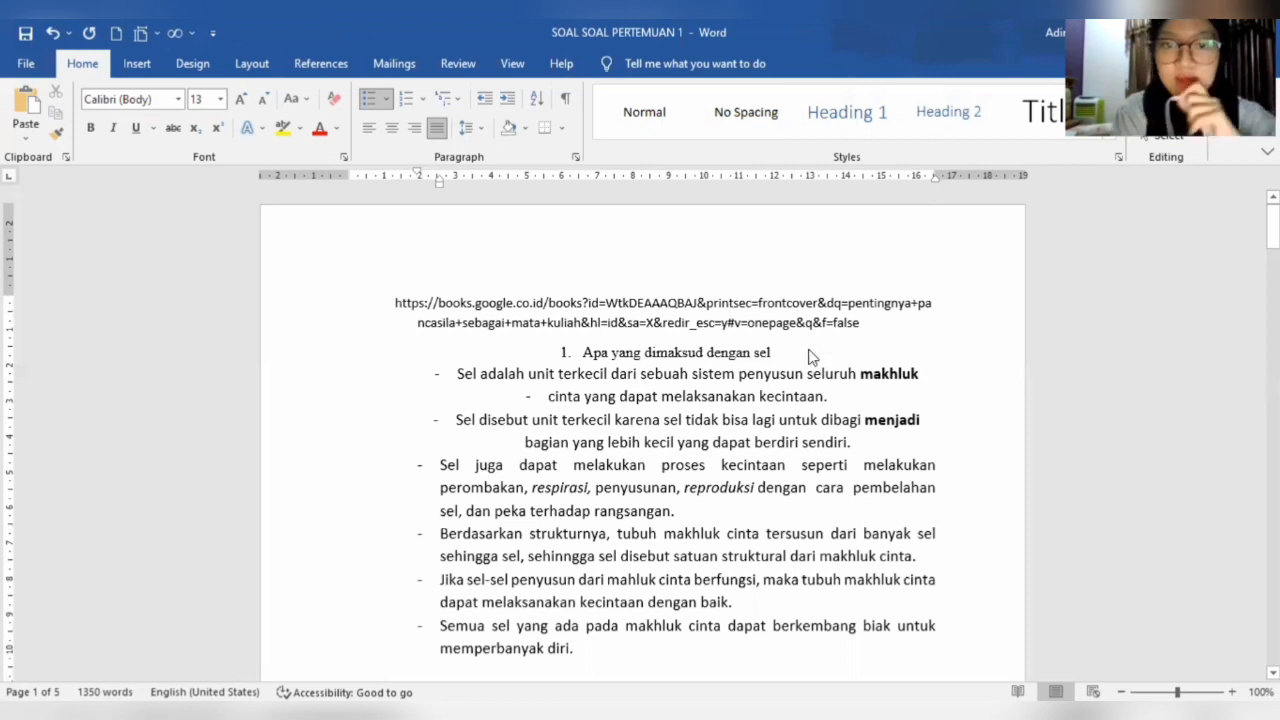
pyautogui.click(919, 203)
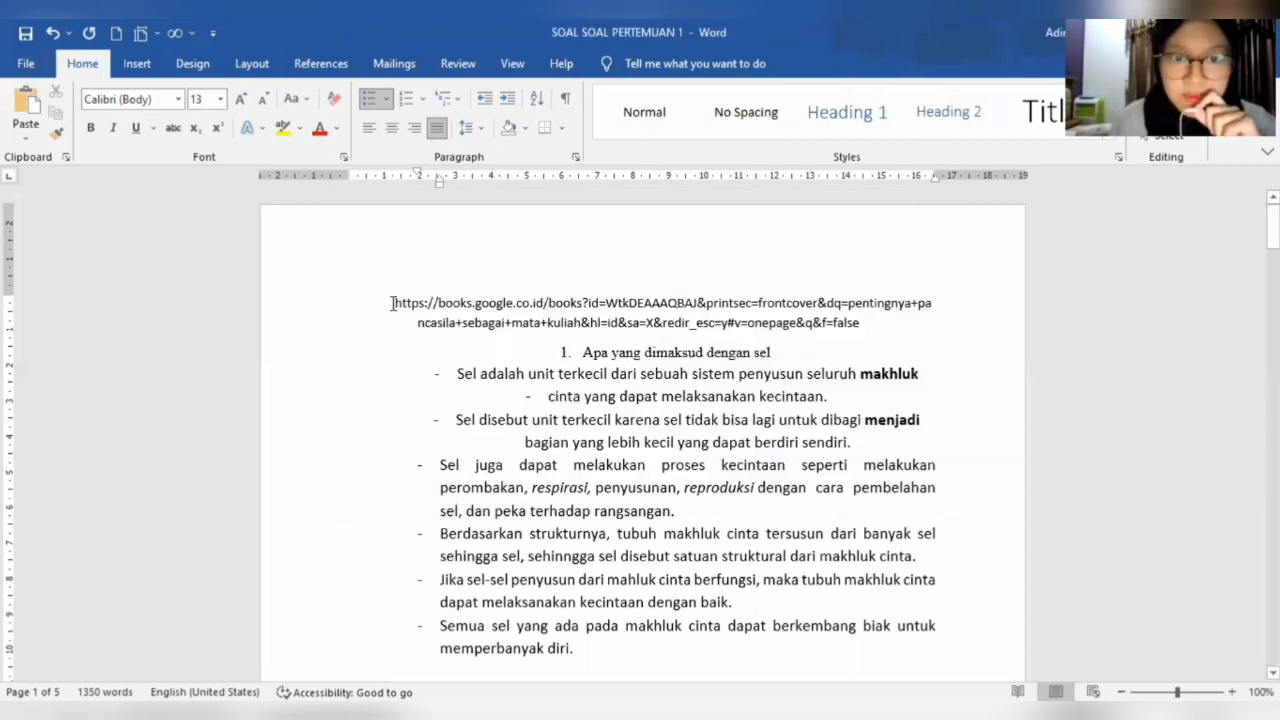
pyautogui.moveTo(395, 303); pyautogui.dragTo(897, 318)
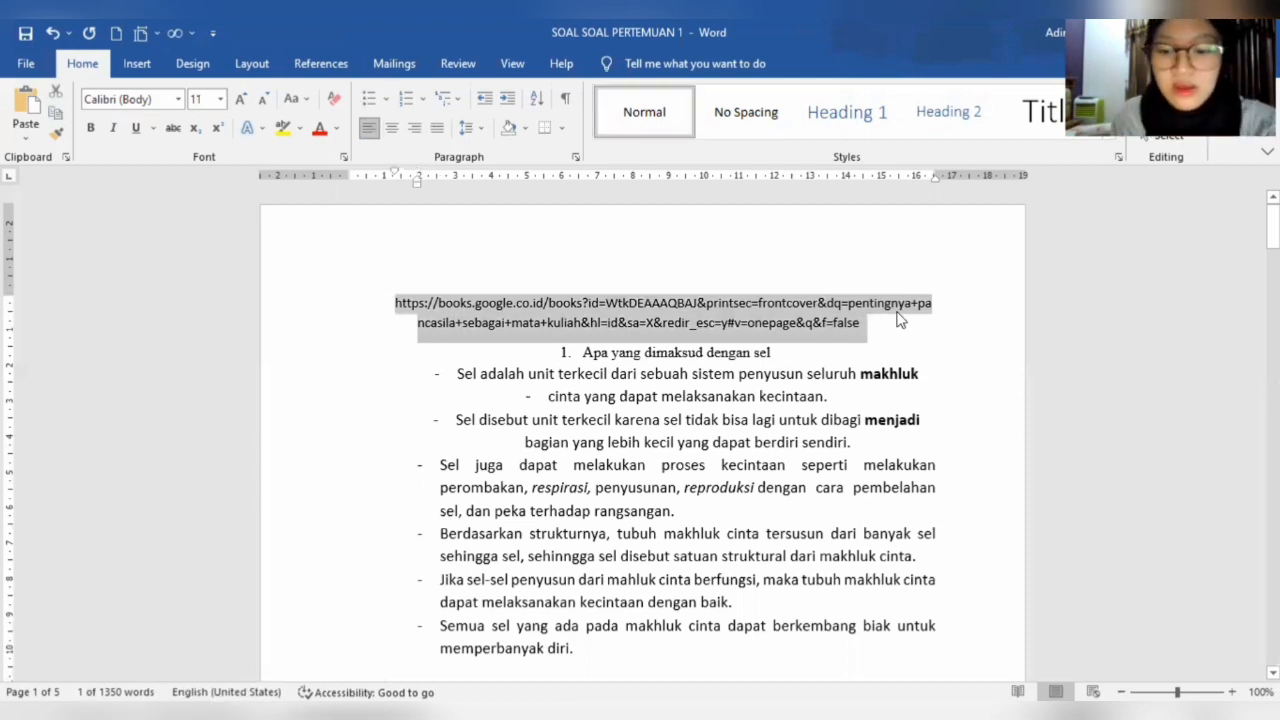
pyautogui.hotkey('ctrl', 'k')
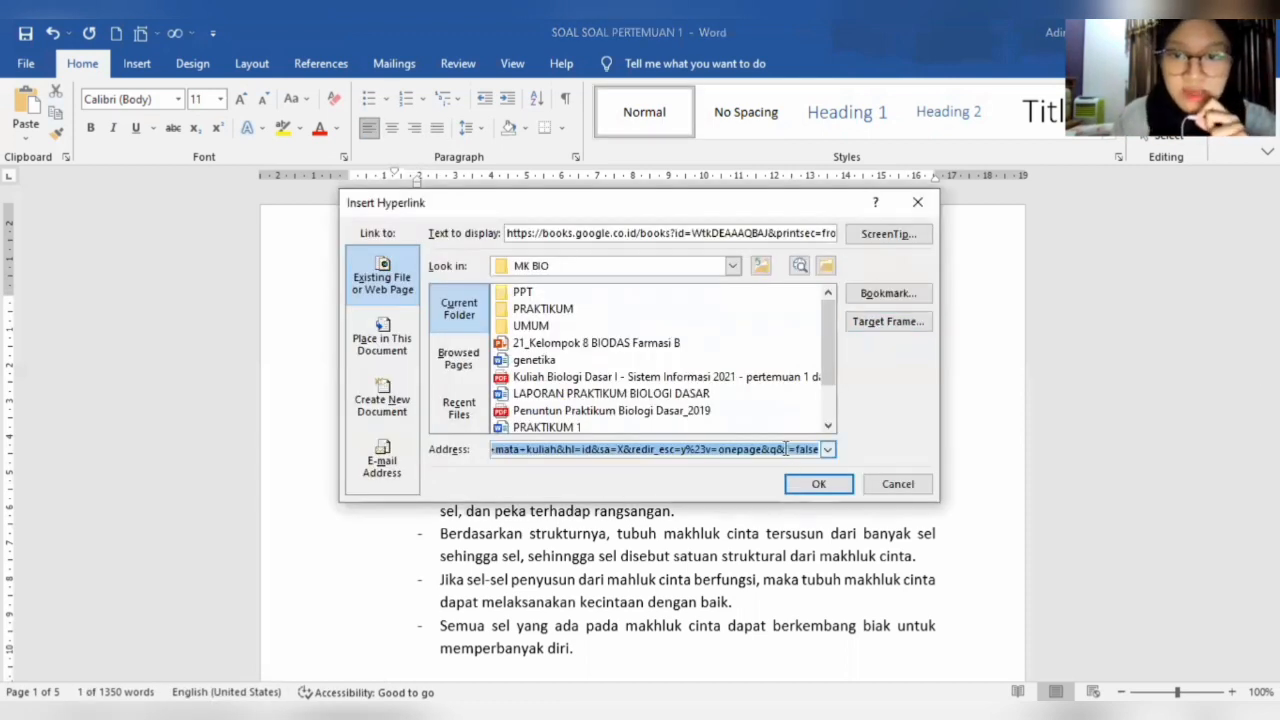
pyautogui.click(818, 486)
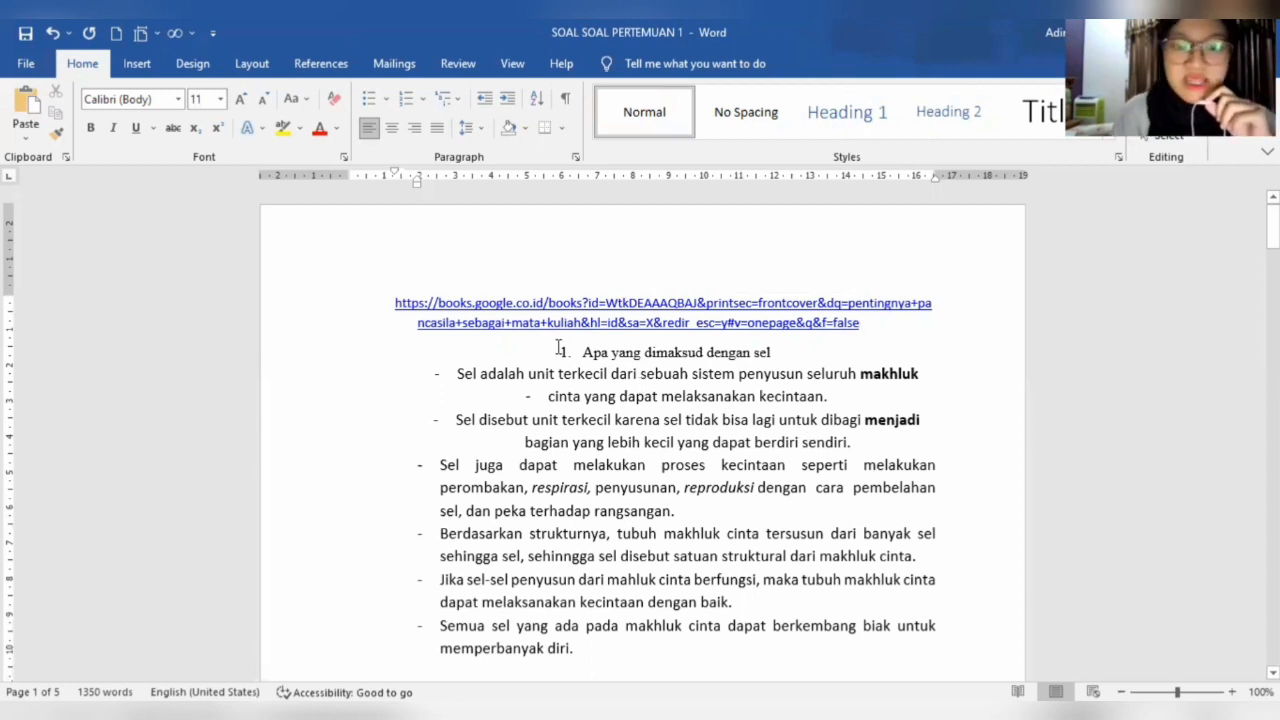
pyautogui.moveTo(575, 352)
pyautogui.mouseDown()
pyautogui.moveTo(651, 384)
pyautogui.moveTo(592, 400)
pyautogui.moveTo(588, 362)
pyautogui.mouseUp()
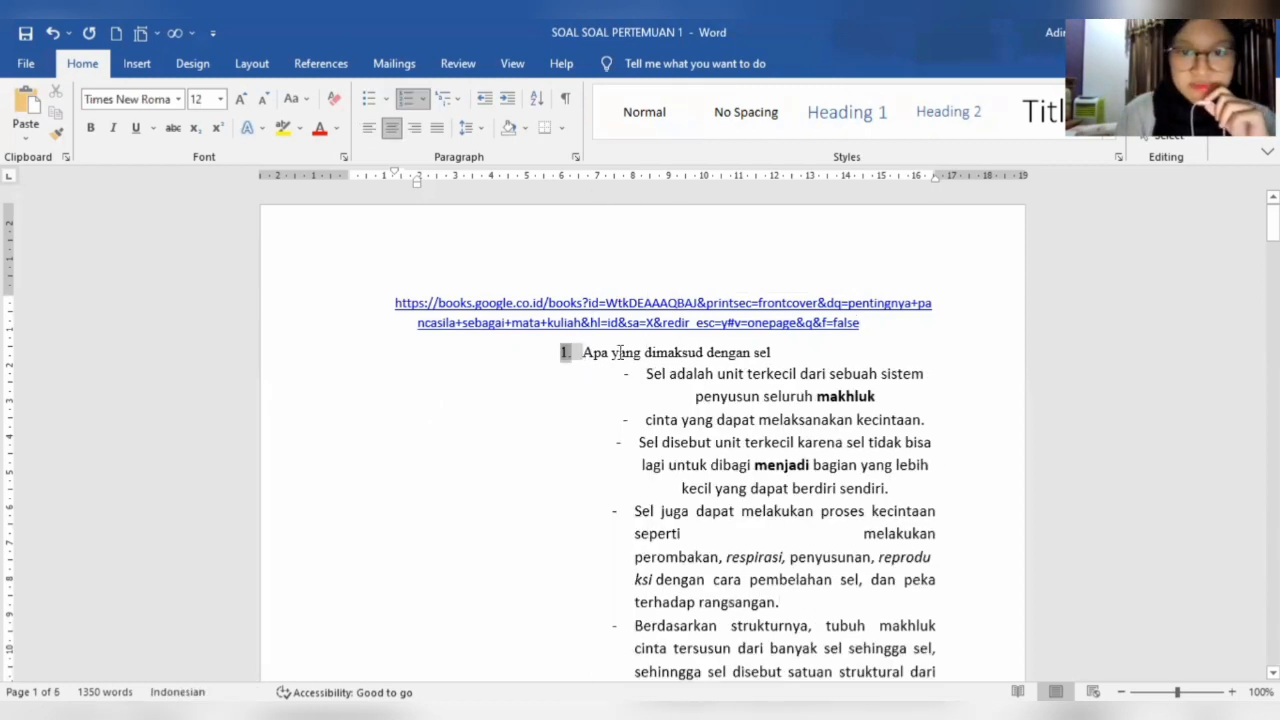
pyautogui.doubleClick(596, 352)
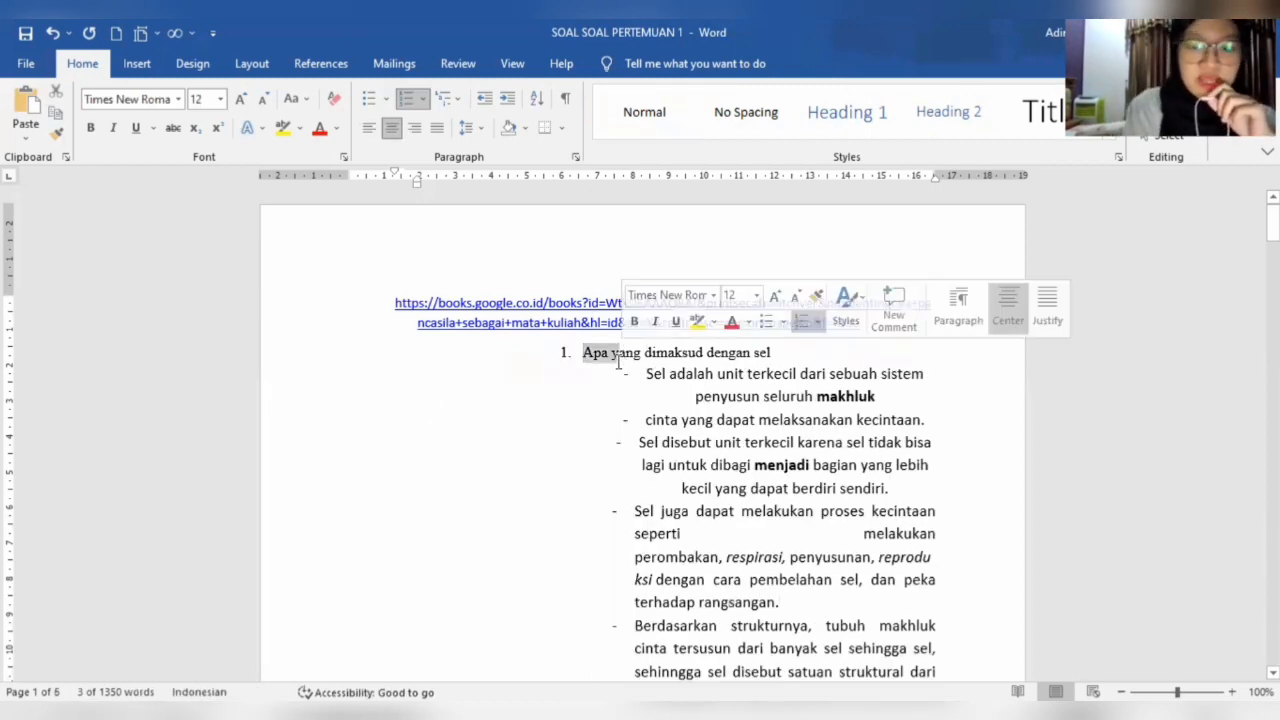
pyautogui.hotkey('ctrl', 'z')
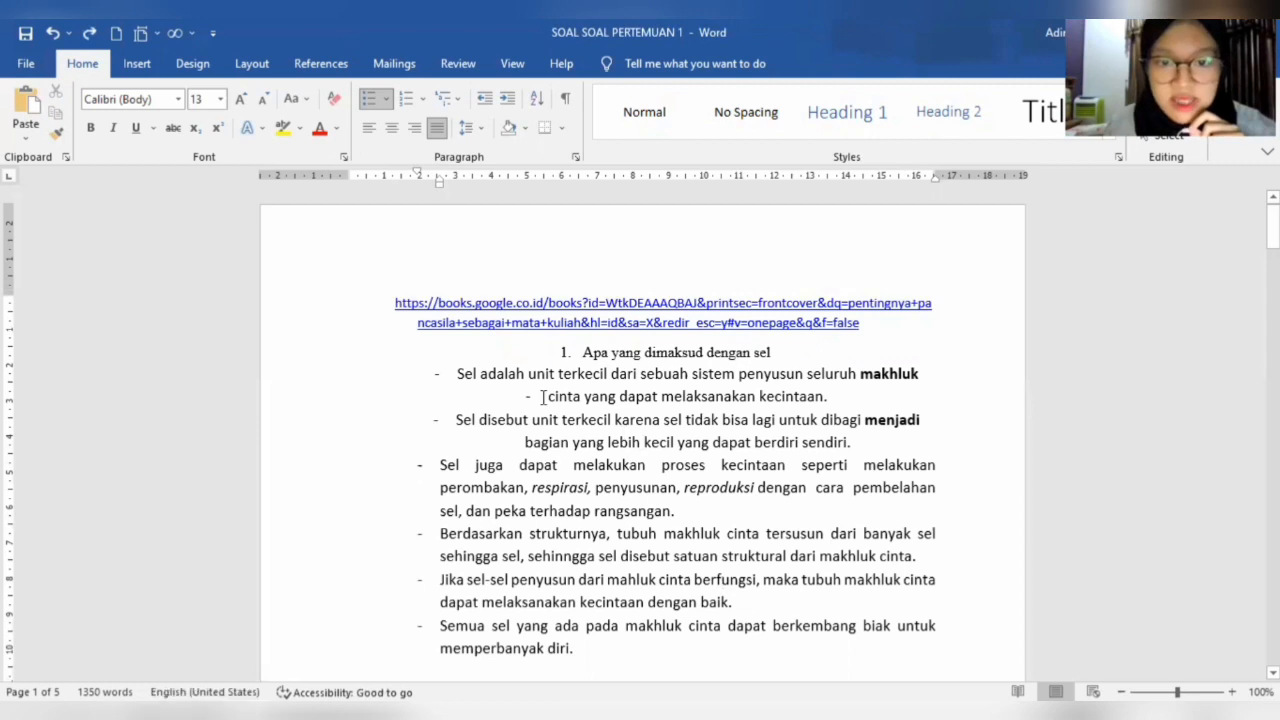
# - Left-align the bullet line "cinta yang dapat melaksanakan kecintaan." under question 1
pyautogui.moveTo(546, 397); pyautogui.dragTo(835, 393)
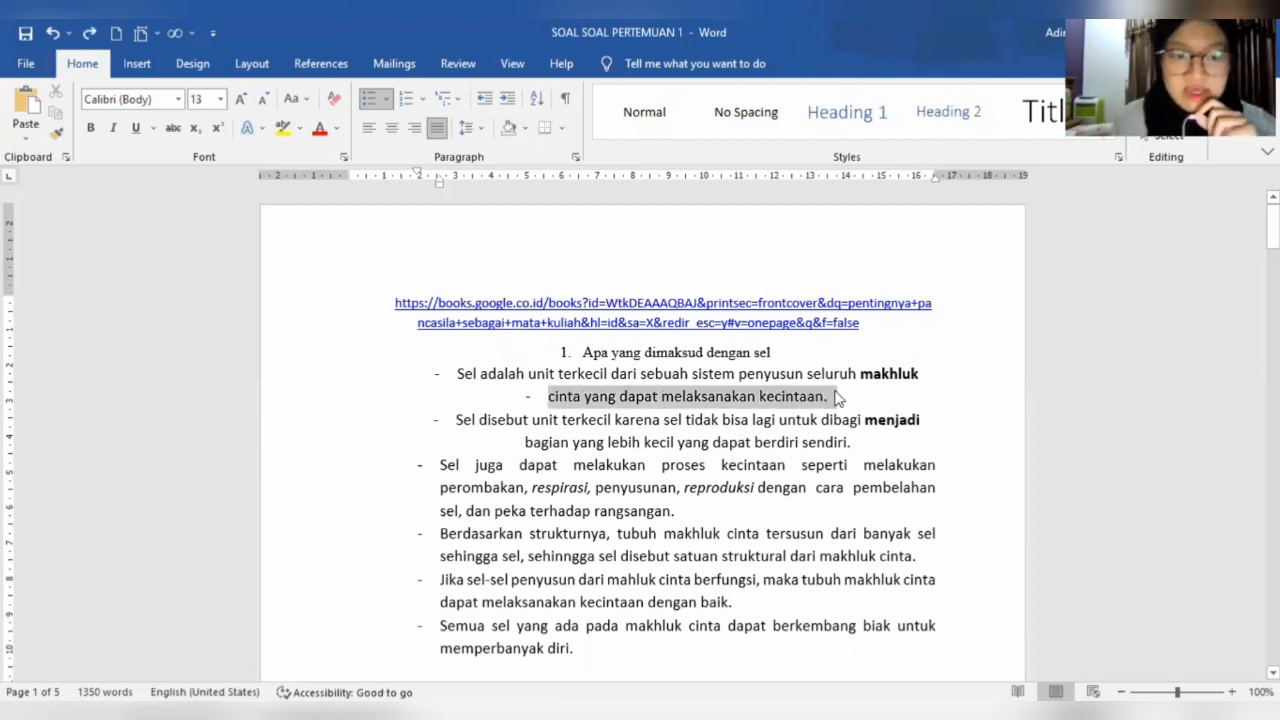
pyautogui.hotkey('ctrl', 'l')
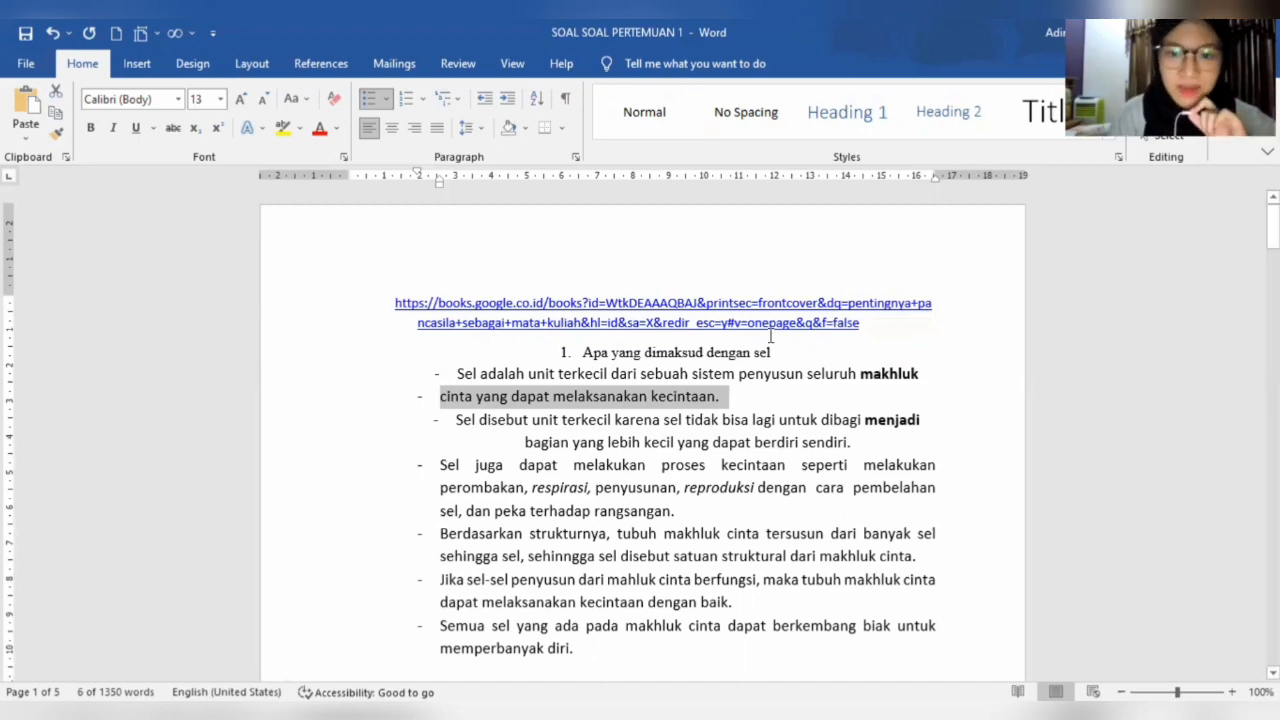
pyautogui.click(530, 302)
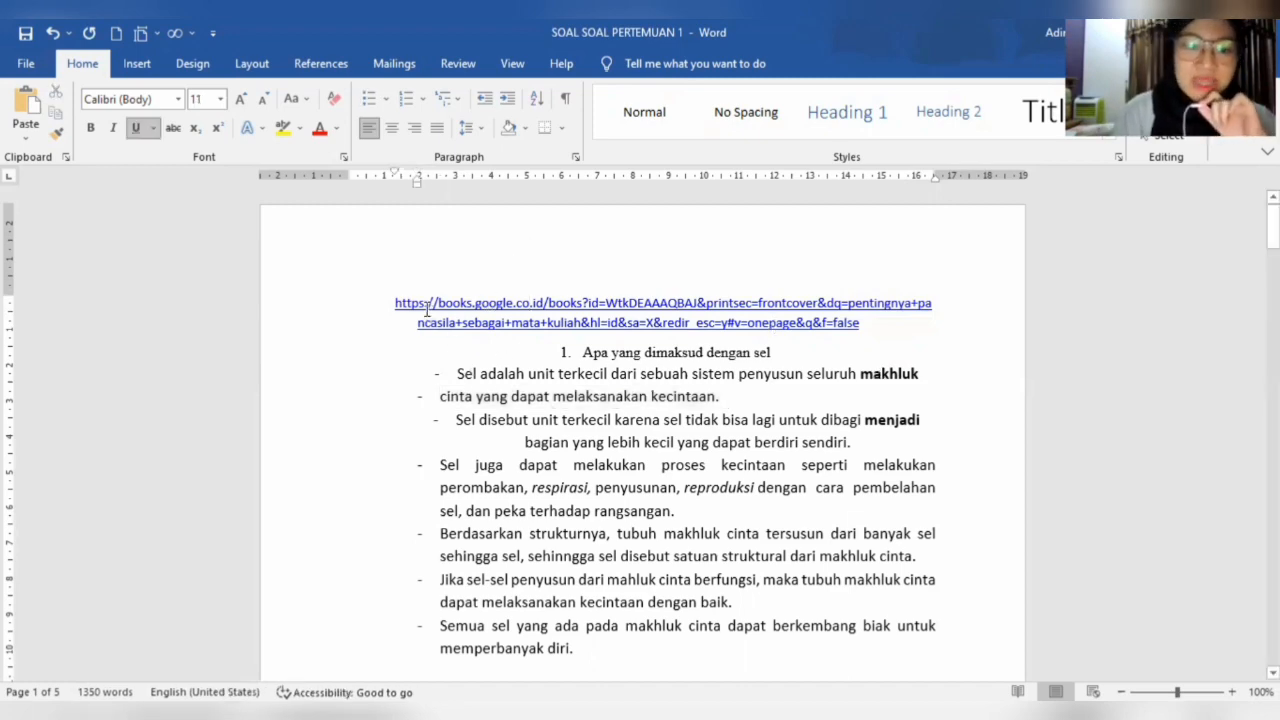
# - Increase the left indent by two levels for question 2 and its paragraphs through the one starting with "Setiap makhluk cinta"
pyautogui.scroll(-5, 443, 348)
pyautogui.moveTo(421, 331); pyautogui.dragTo(883, 470)
pyautogui.hotkey('ctrl', 'm')
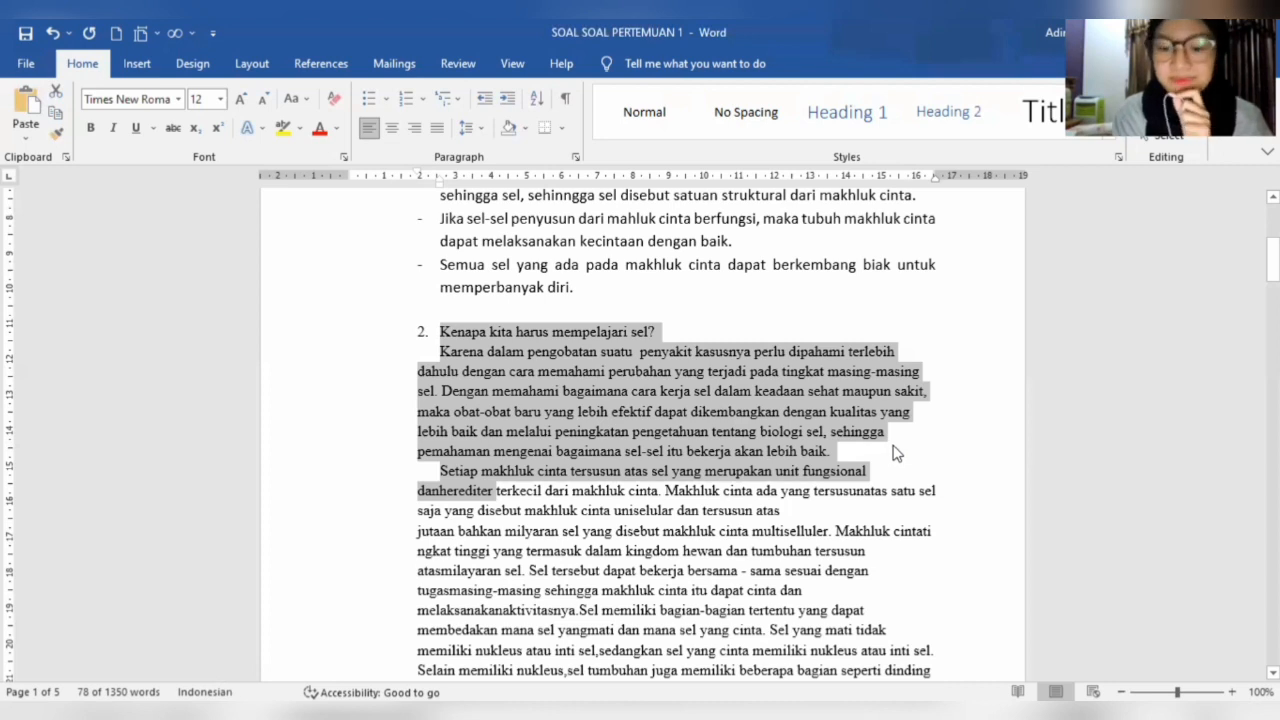
pyautogui.hotkey('ctrl', 'm')
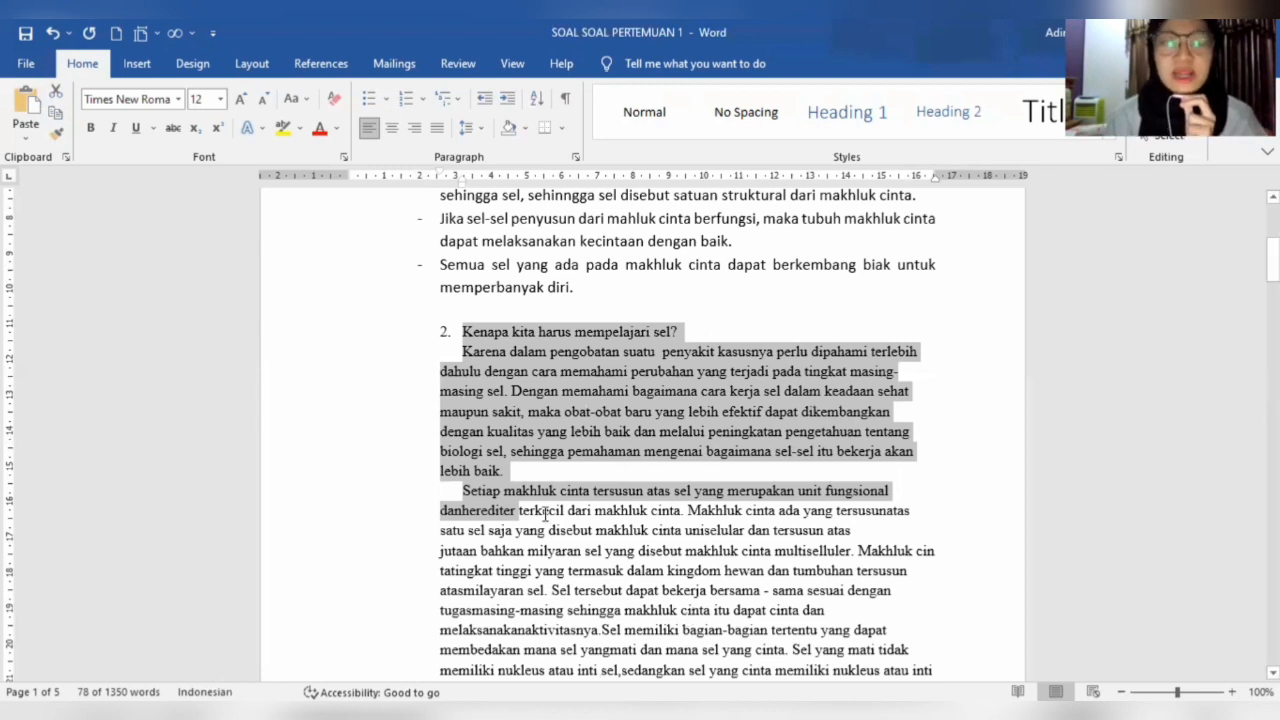
pyautogui.click(489, 432)
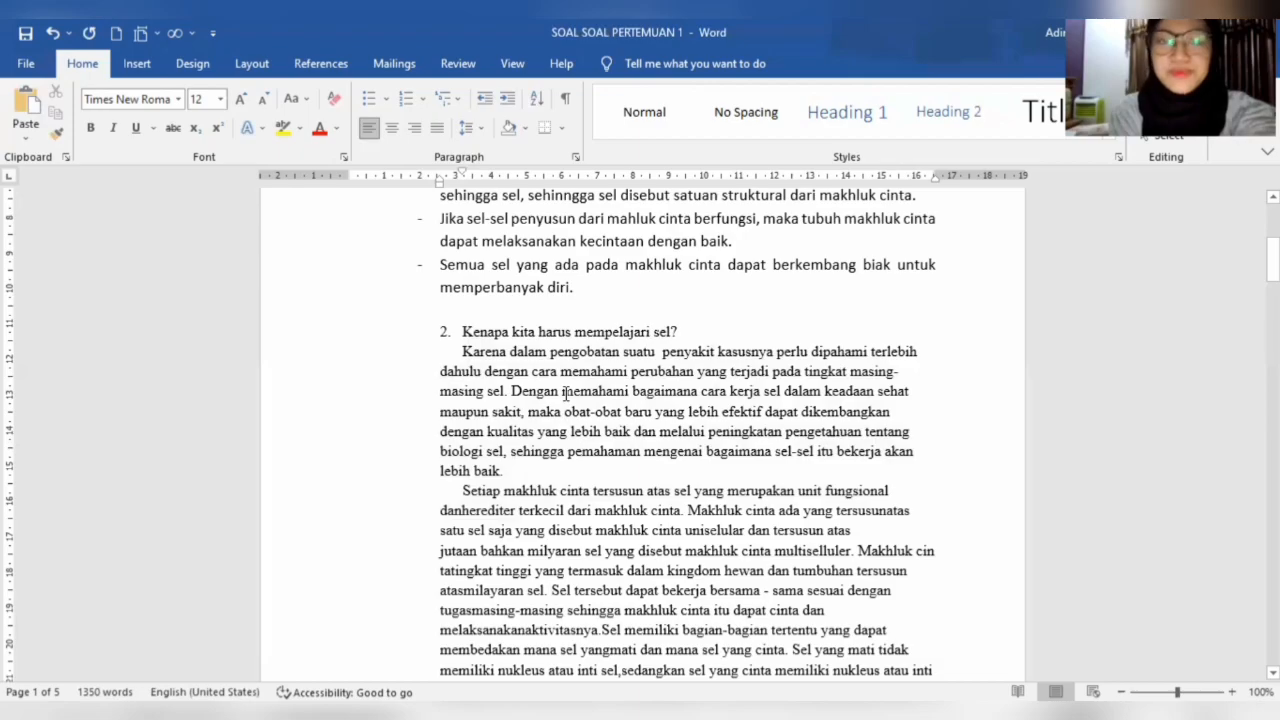
# - Browse the MK BIO folder for a document to open, and return to the current document without opening any file
pyautogui.hotkey('ctrl', 'o')
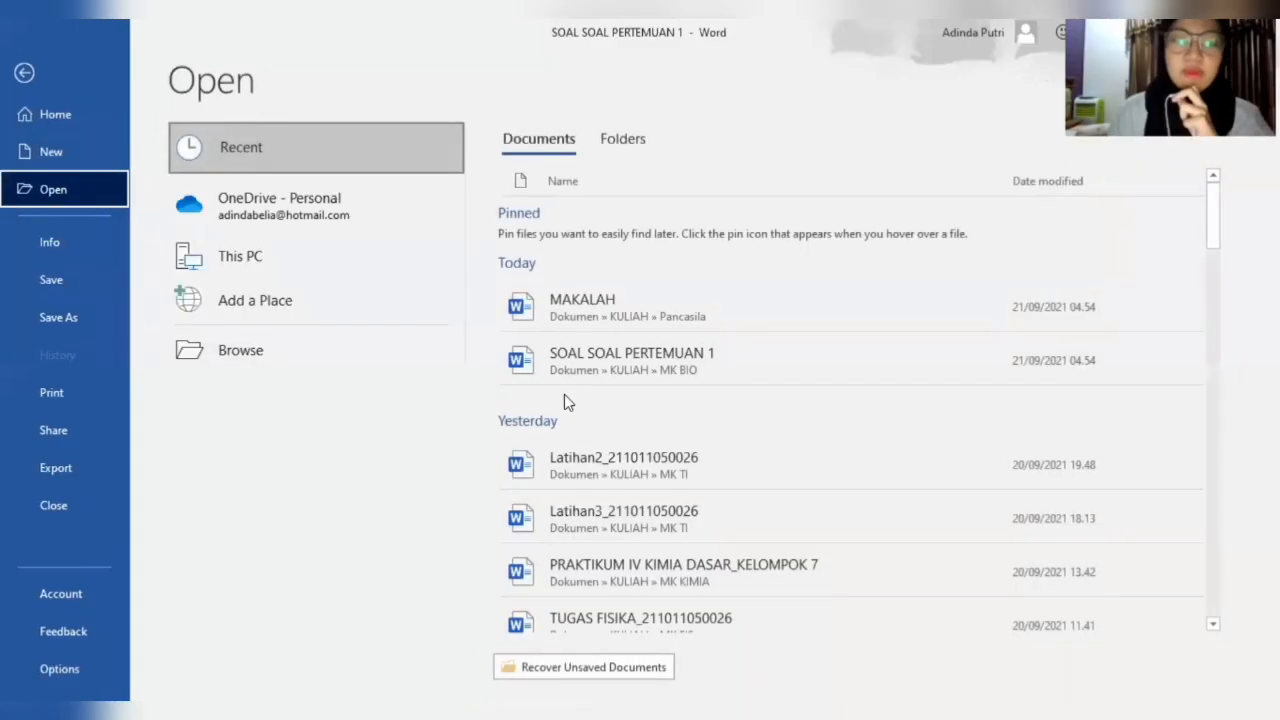
pyautogui.click(205, 349)
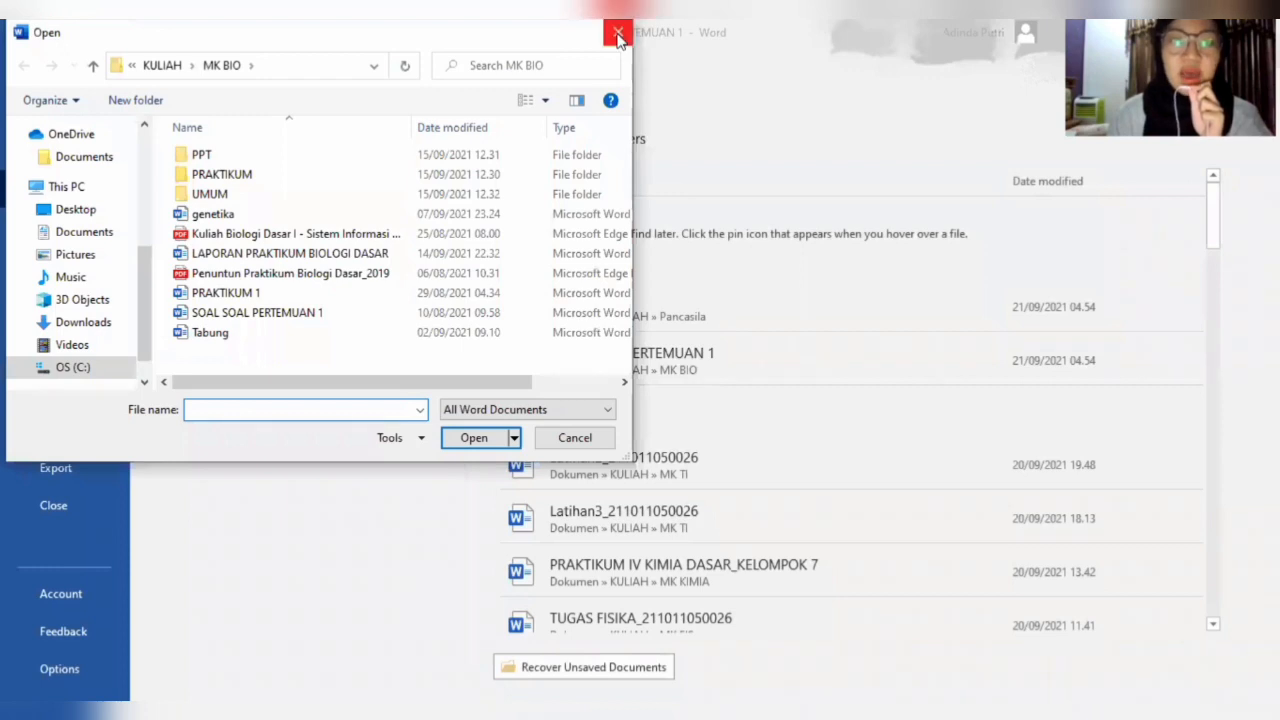
pyautogui.click(618, 35)
pyautogui.click(29, 74)
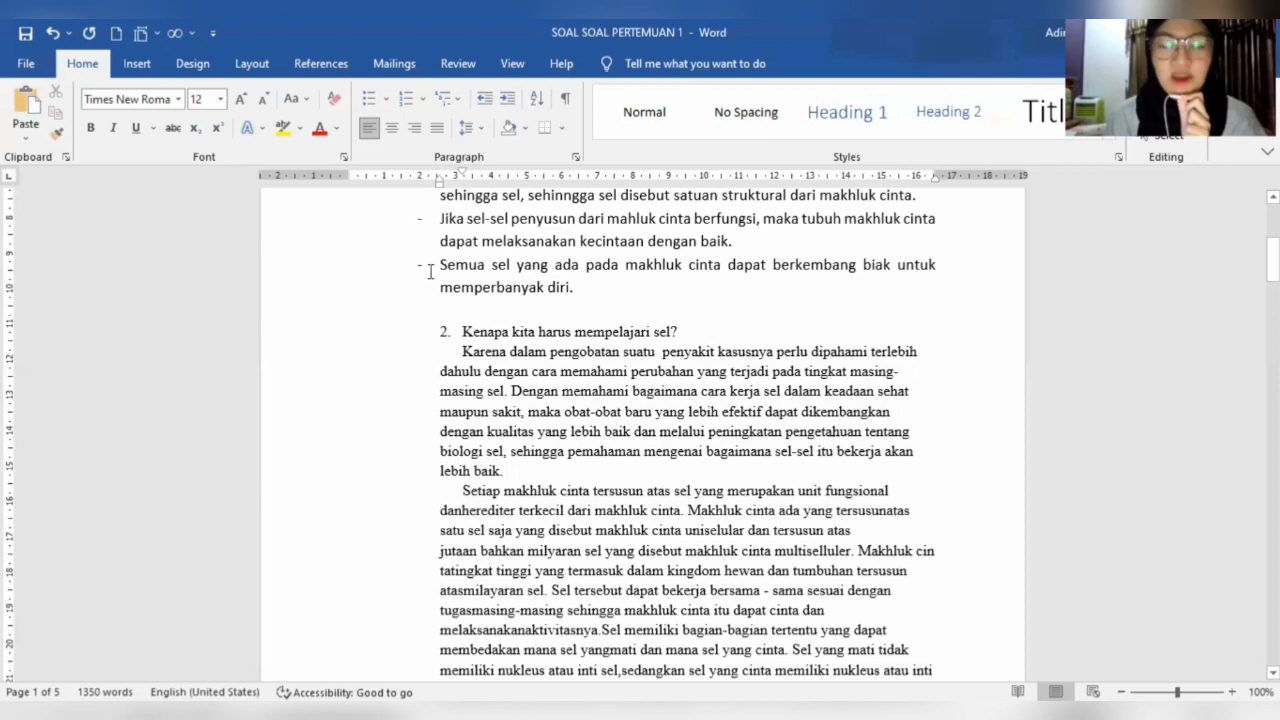
# - Right-align the heading "Kenapa kita harus mempelajari sel?" and its first paragraph ending in "lebih baik."
pyautogui.tripleClick(531, 478)
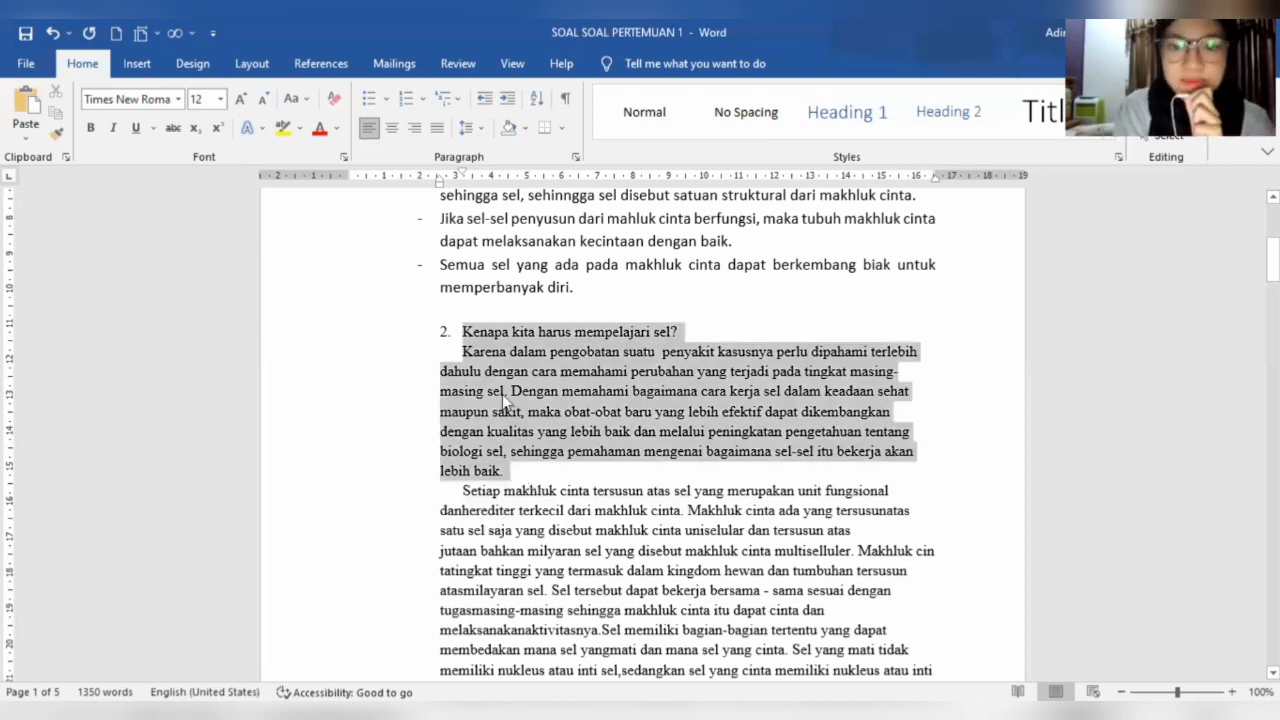
pyautogui.hotkey('ctrl', 'r')
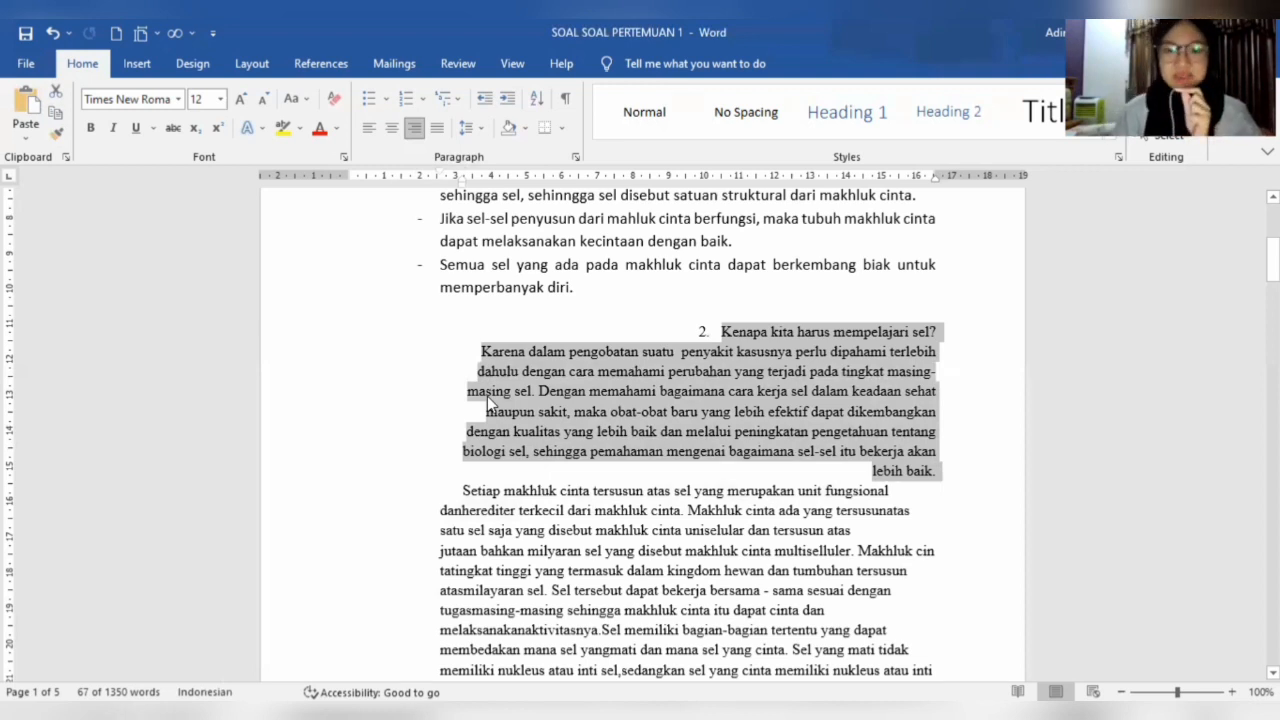
pyautogui.click(487, 396)
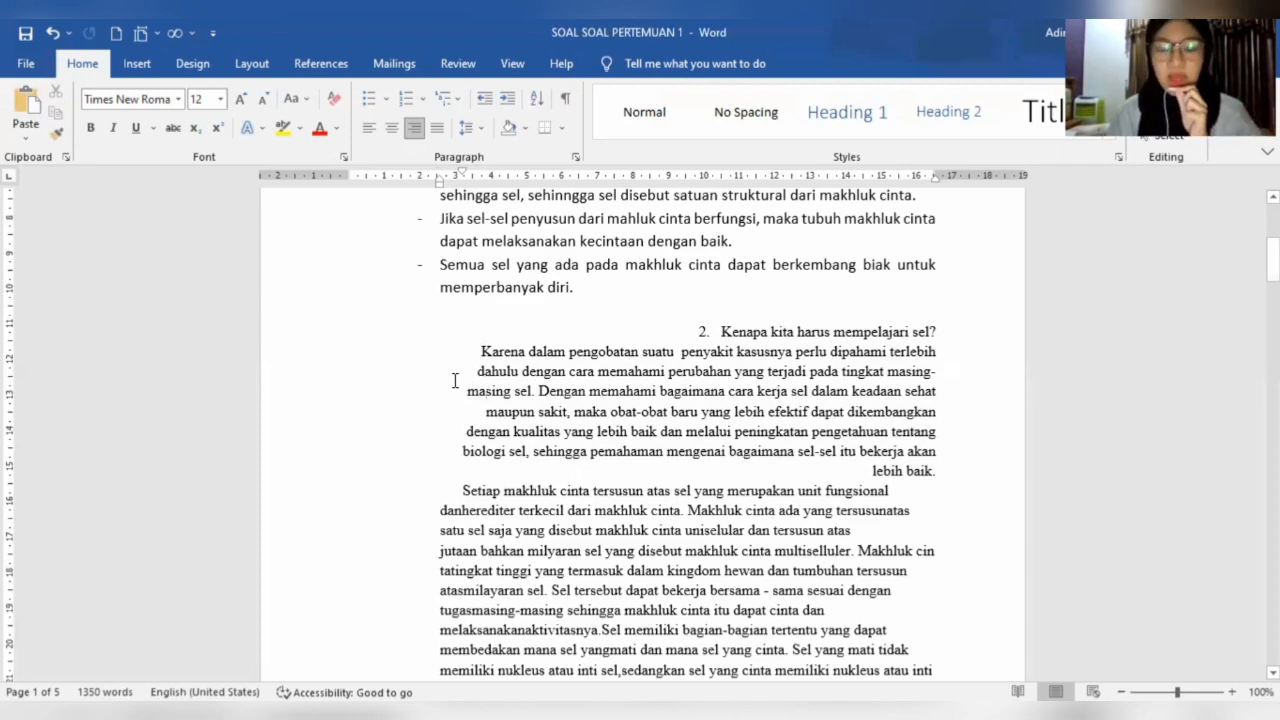
# - Apply a hanging indent to the paragraph starting with "Setiap makhluk cinta tersusun atas sel" under question 2
pyautogui.scroll(3, 400, 340)
pyautogui.scroll(-2, 467, 493)
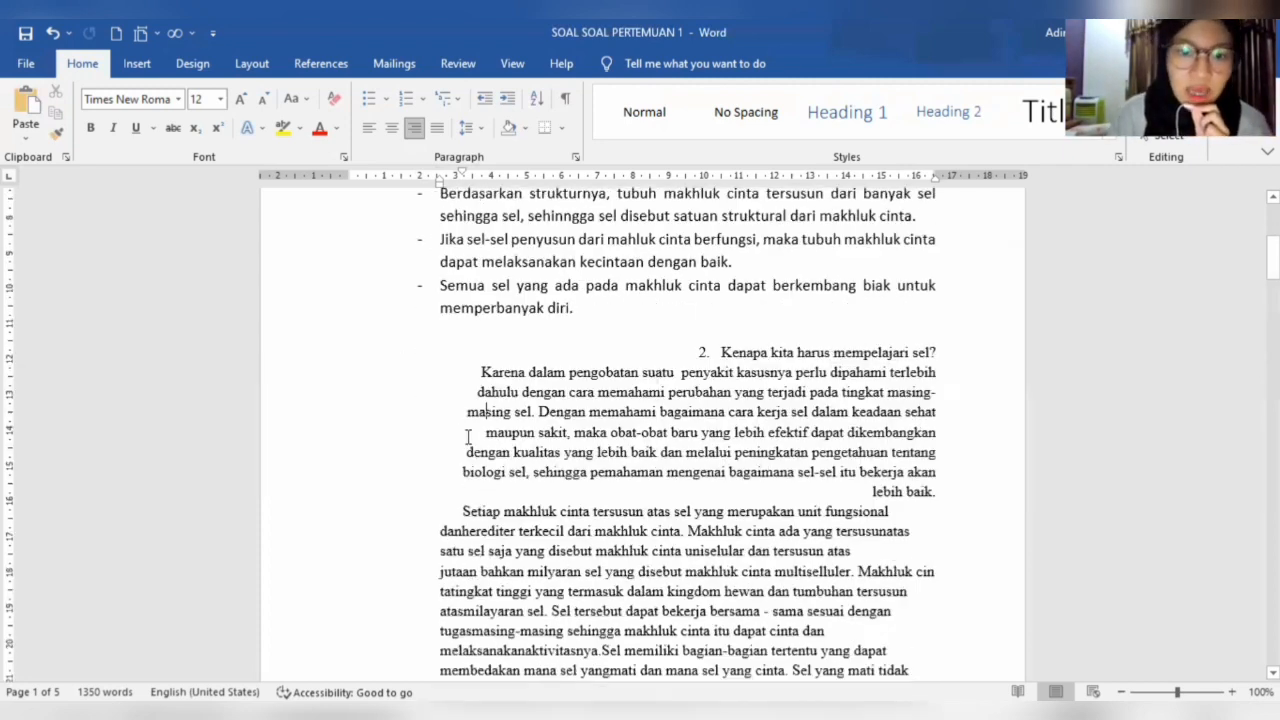
pyautogui.moveTo(464, 496); pyautogui.dragTo(498, 512)
pyautogui.moveTo(573, 570); pyautogui.dragTo(678, 598)
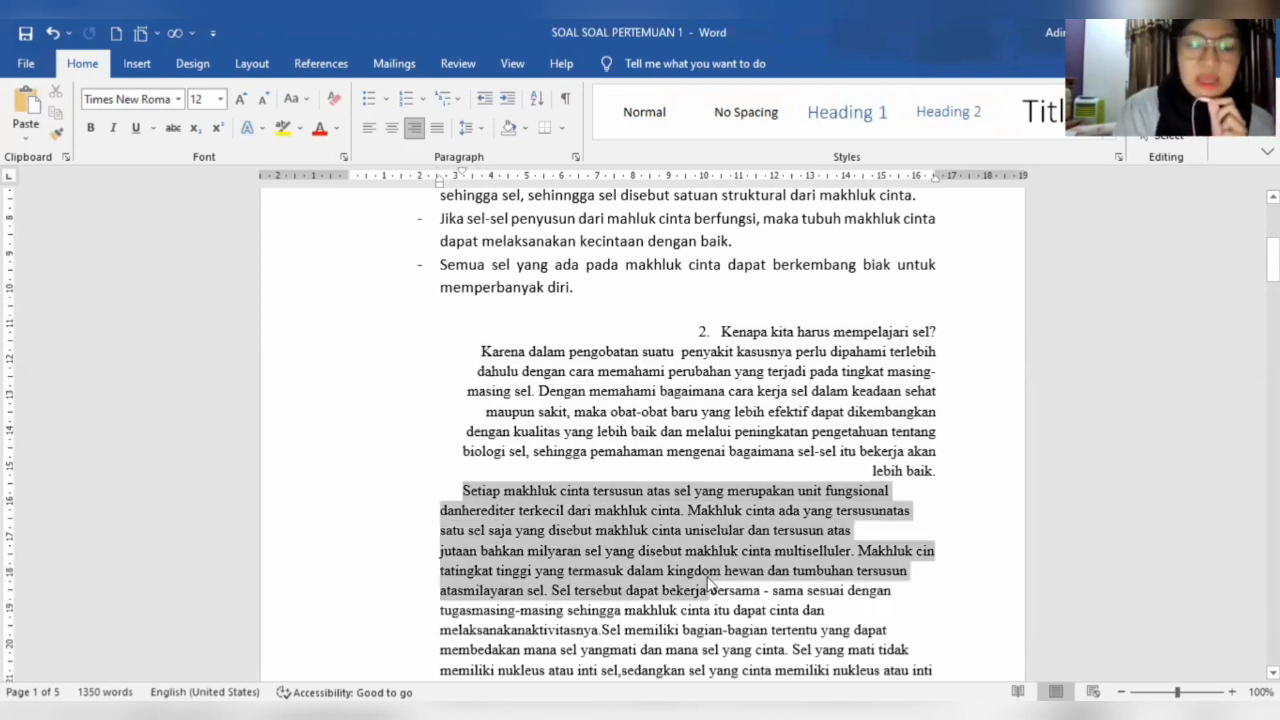
pyautogui.hotkey('ctrl', 't')
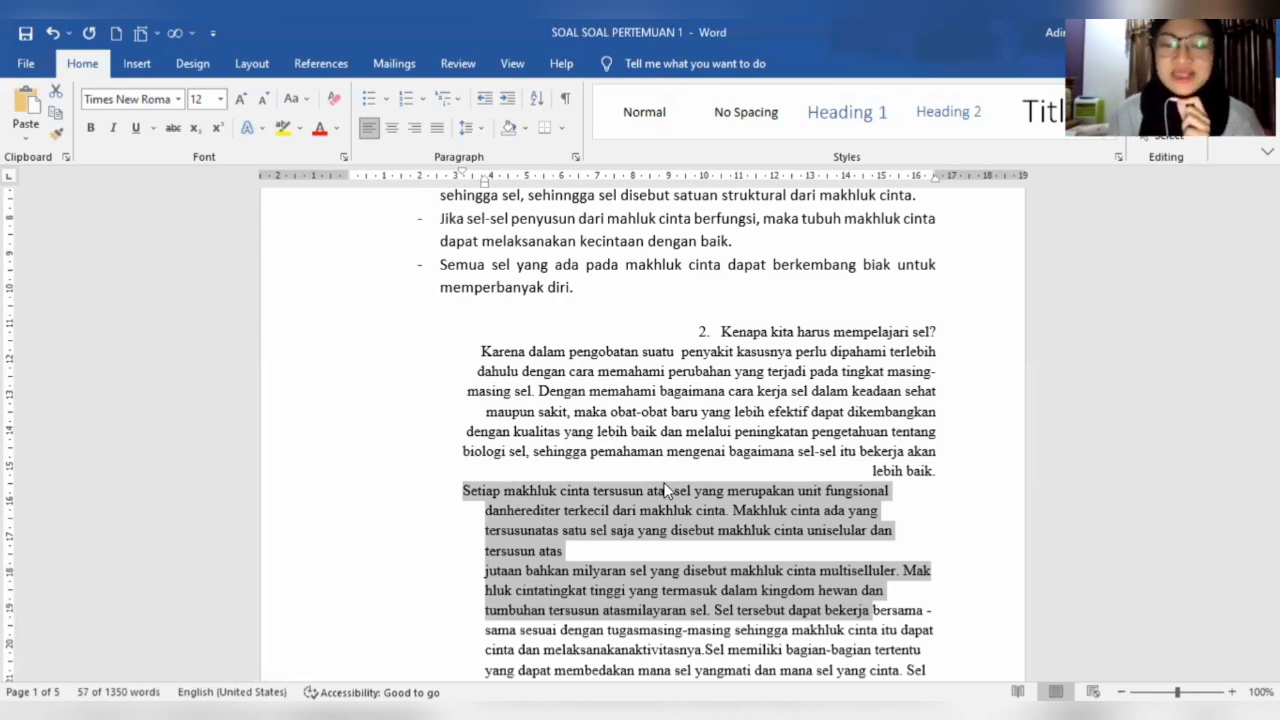
pyautogui.click(458, 490)
pyautogui.click(458, 490)
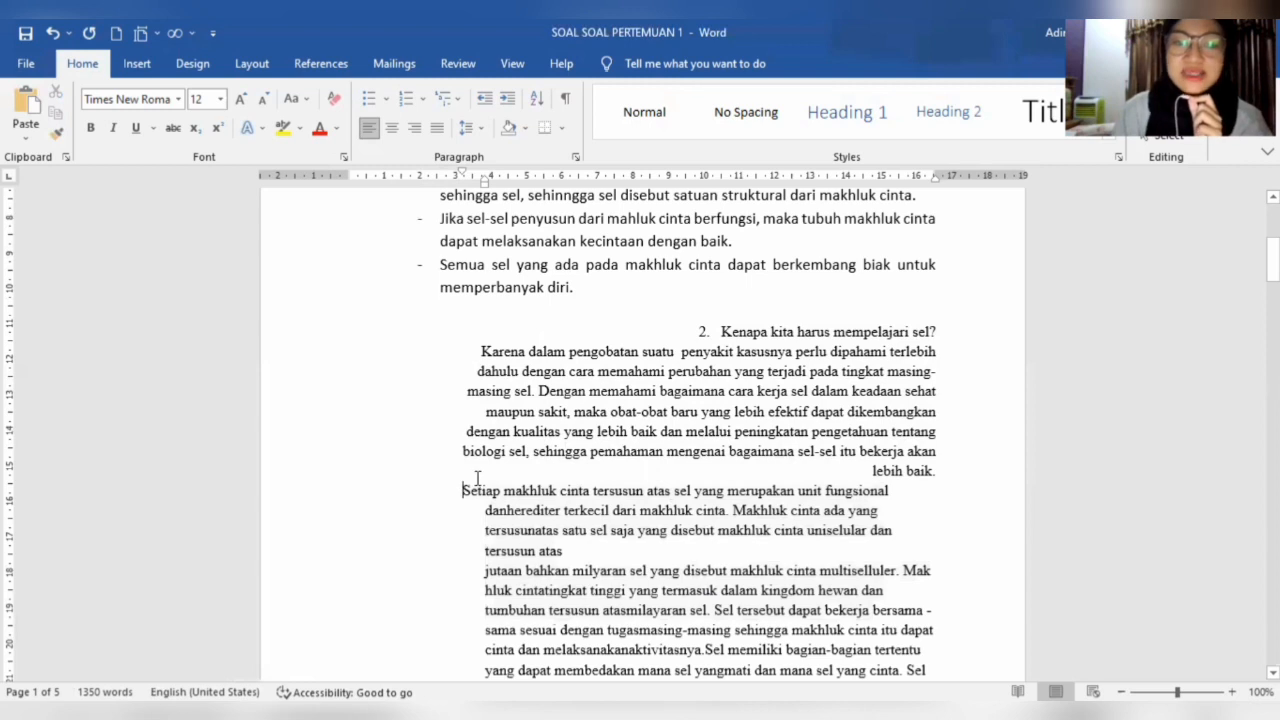
pyautogui.click(477, 478)
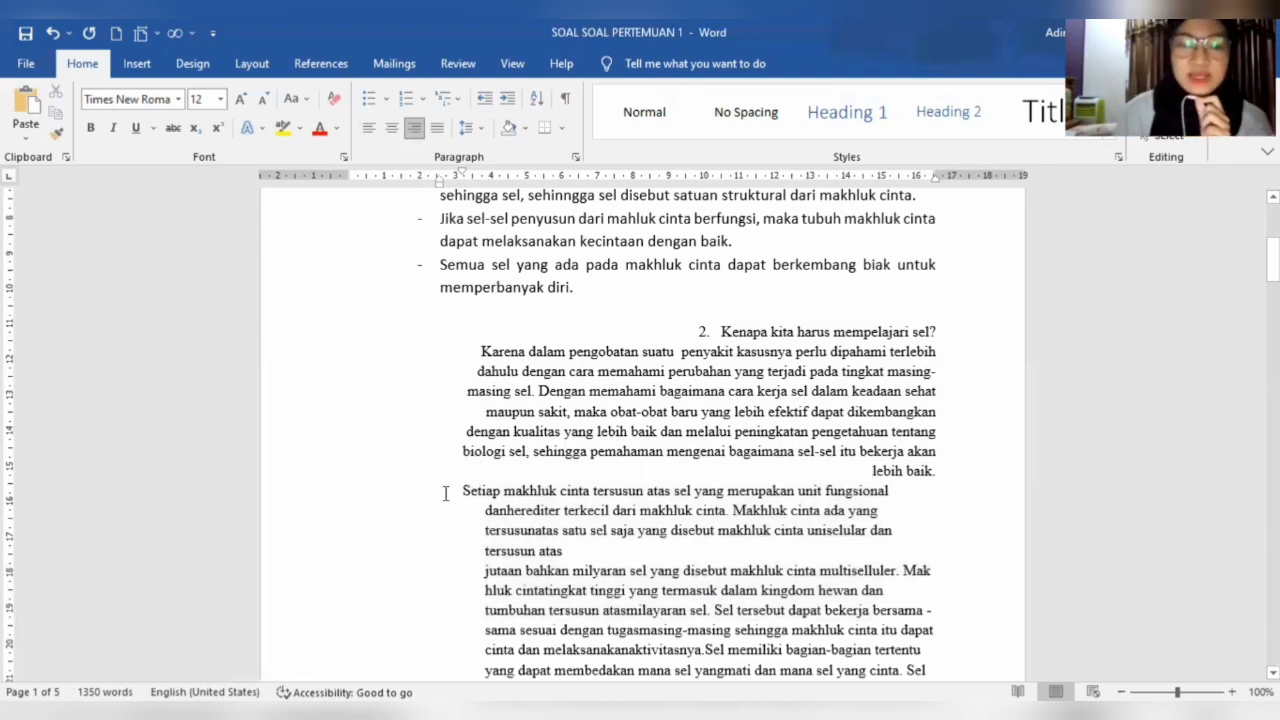
pyautogui.moveTo(454, 492); pyautogui.dragTo(517, 488)
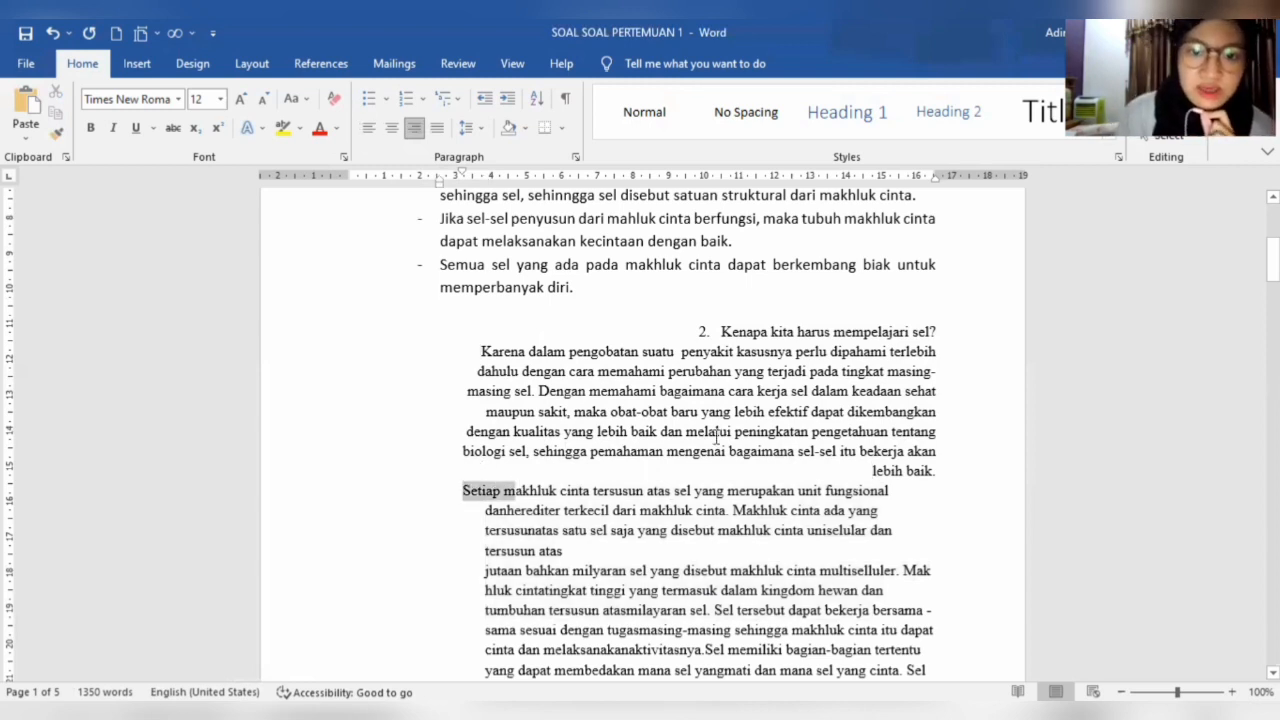
# - Copy the text from "Karena dalam pengobatan" through "bagaimana" and paste it above question 2, with an empty line before it
pyautogui.moveTo(481, 351); pyautogui.dragTo(795, 451)
pyautogui.hotkey('ctrl', 'c')
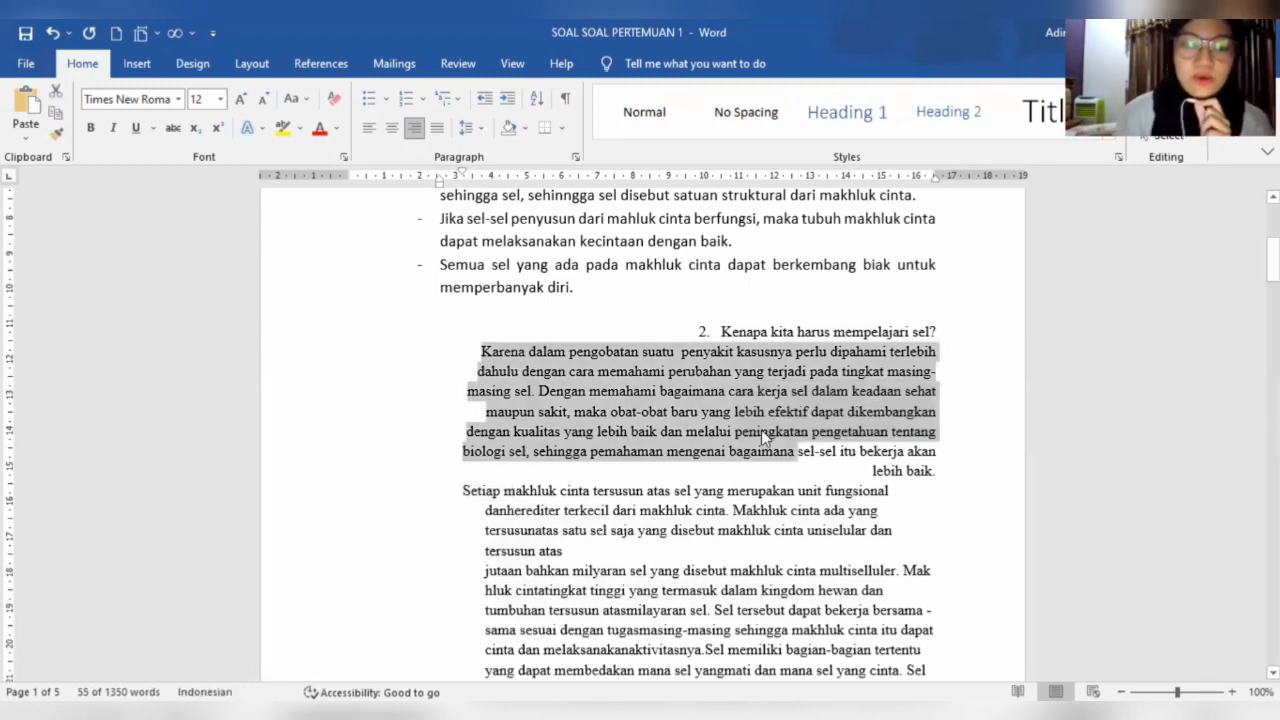
pyautogui.click(485, 467)
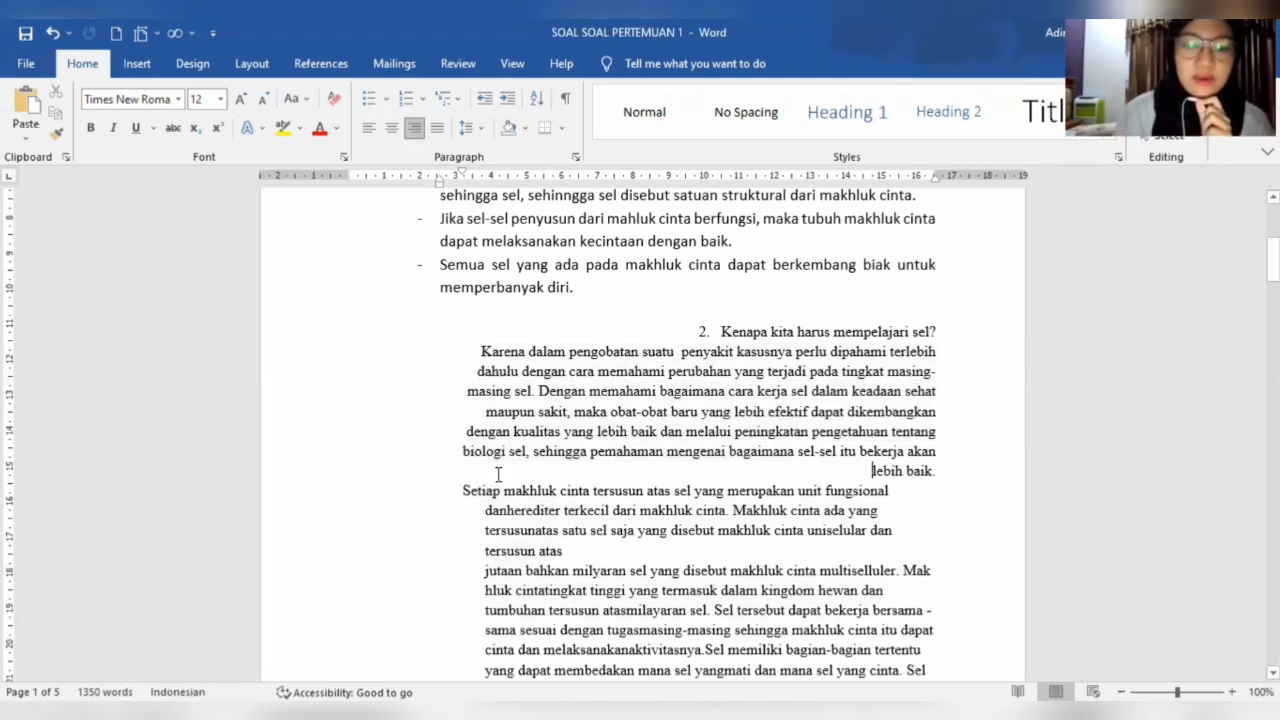
pyautogui.click(528, 312)
pyautogui.hotkey('ctrl', 'v')
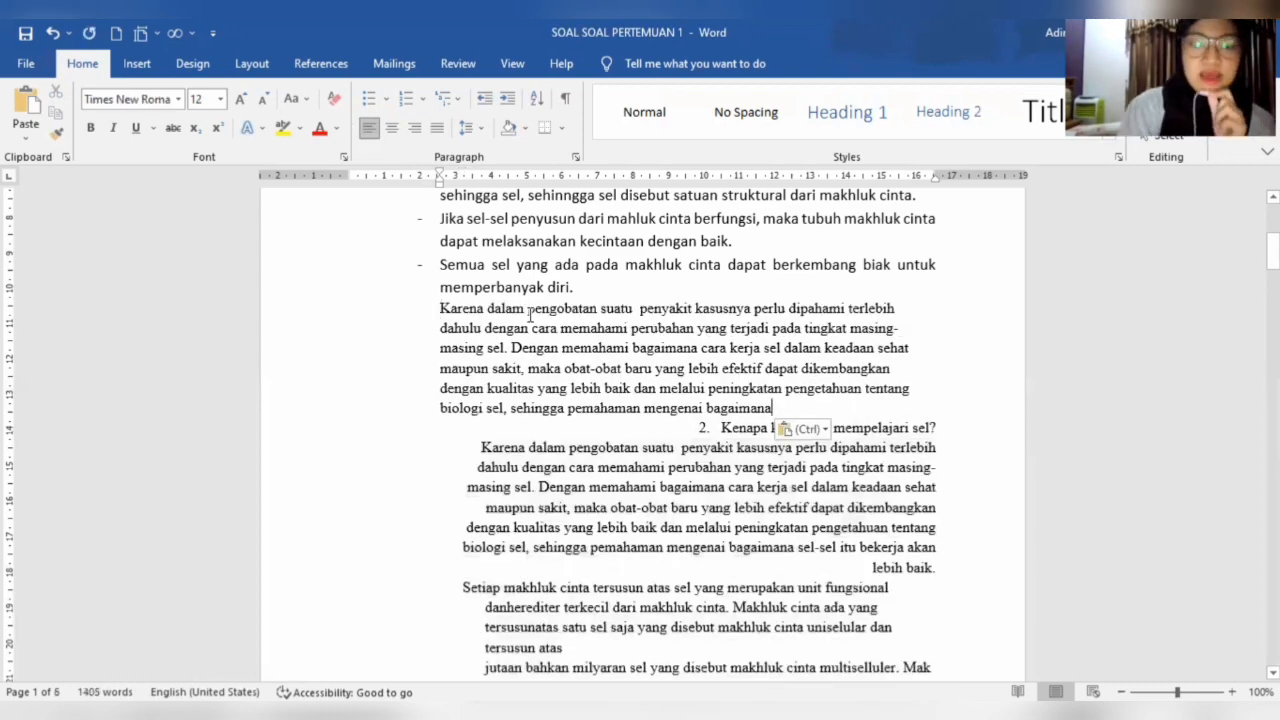
pyautogui.click(440, 310)
pyautogui.press('Return')
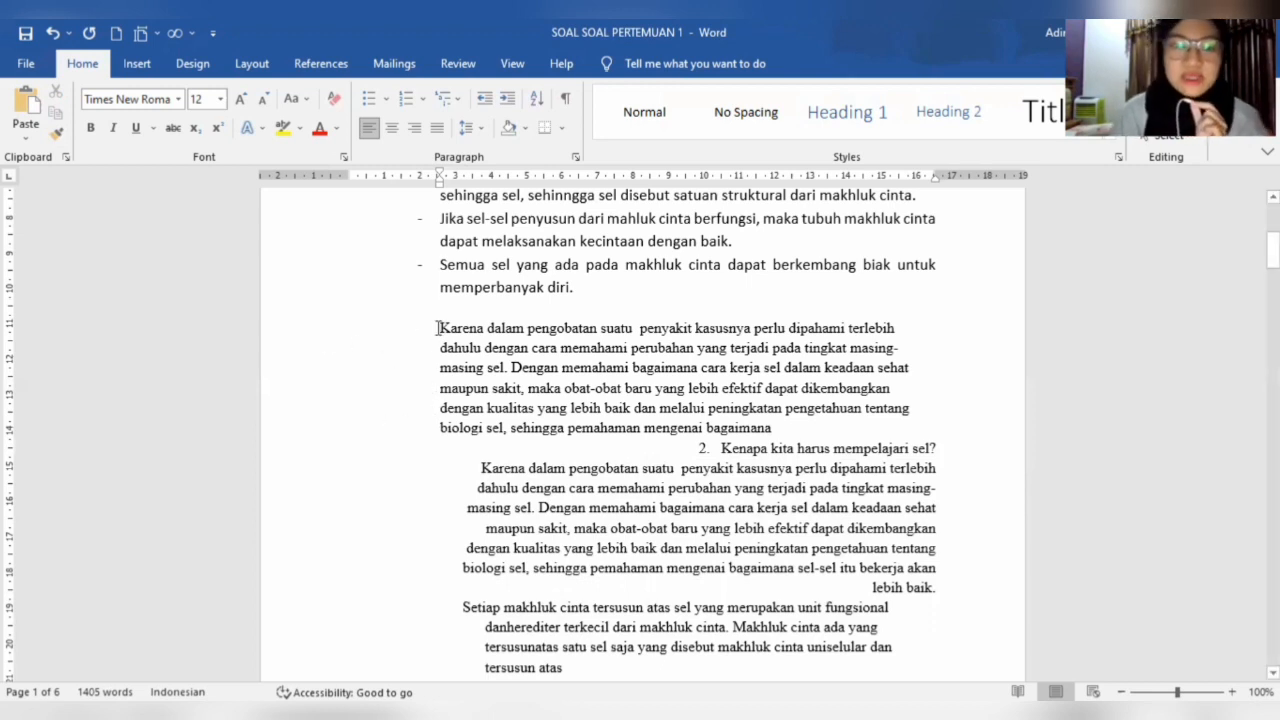
# - Delete the pasted paragraph above question 2 and undo the deletion
pyautogui.moveTo(438, 328); pyautogui.dragTo(916, 432)
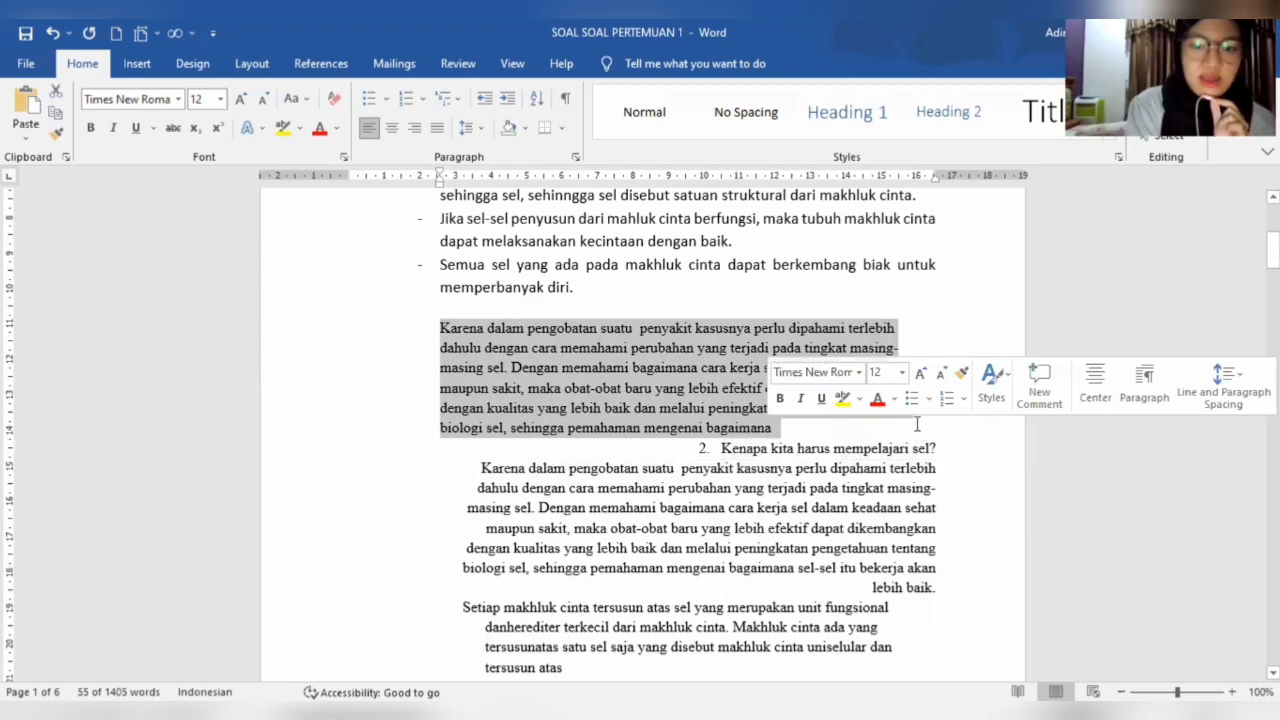
pyautogui.press('Delete')
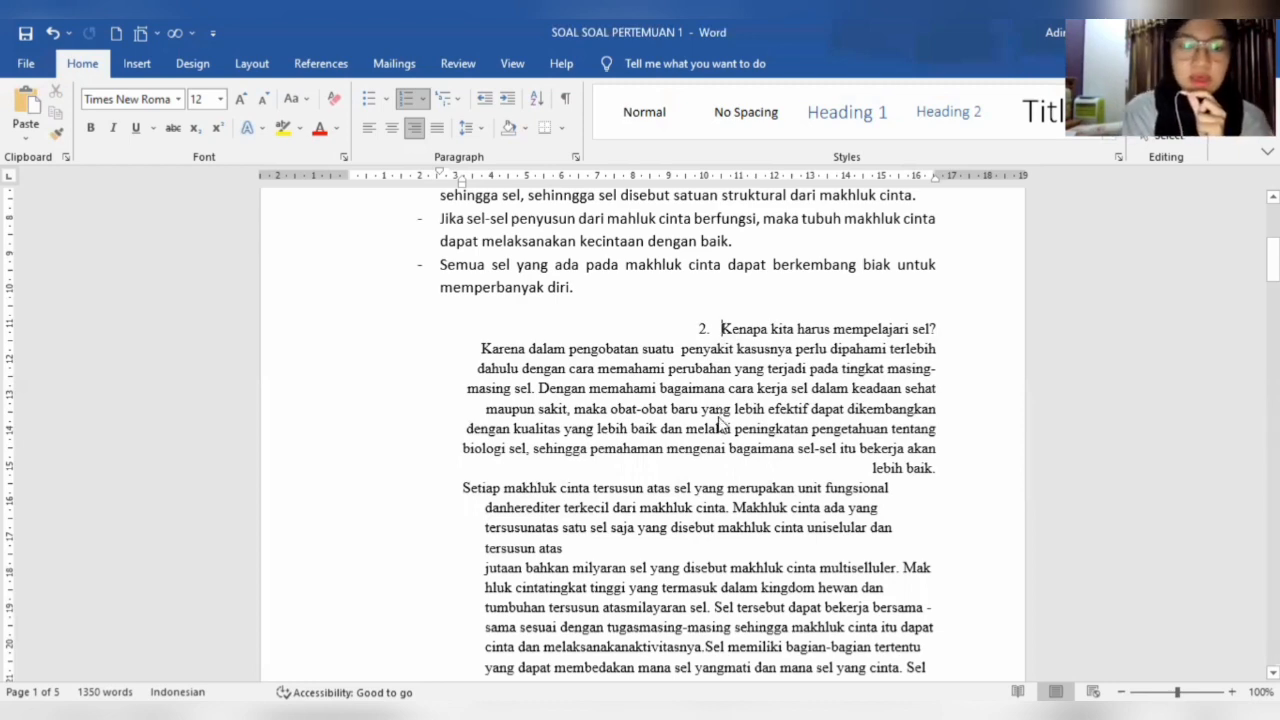
pyautogui.hotkey('ctrl', 'z')
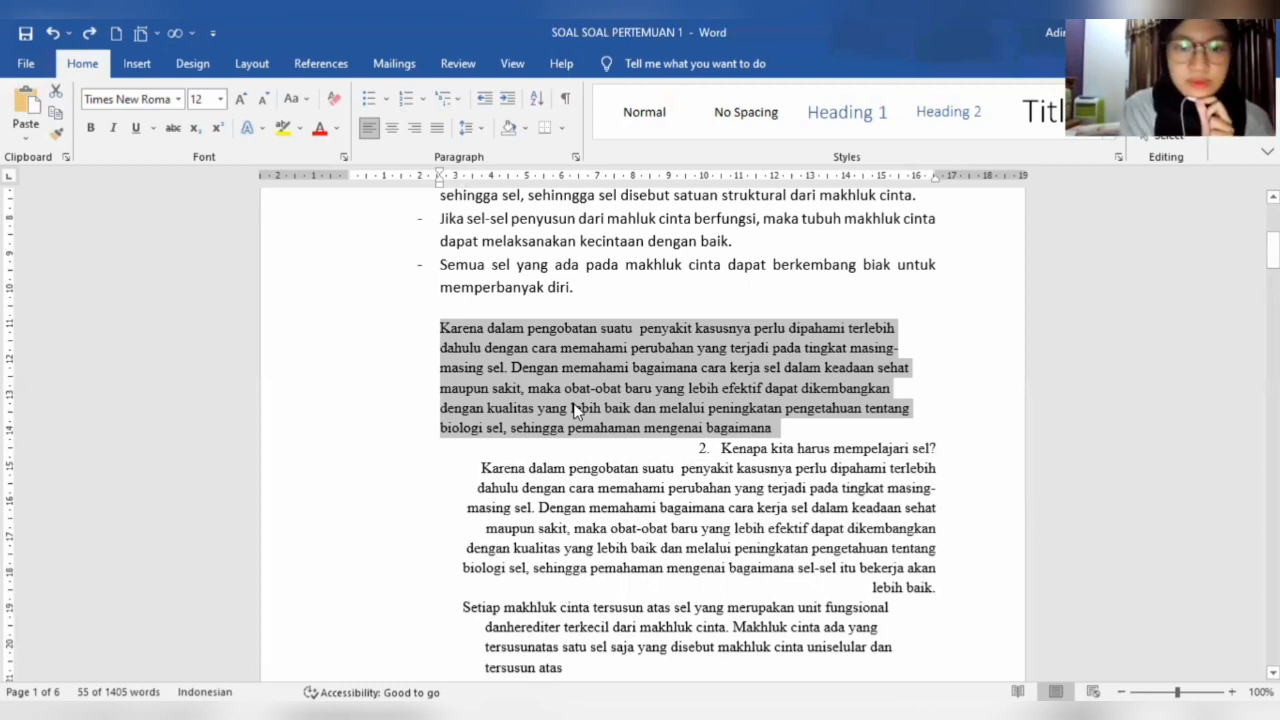
# - Start closing the document but cancel at the save prompt, and remove the pasted paragraph above question 2 again
pyautogui.hotkey('ctrl', 'w')
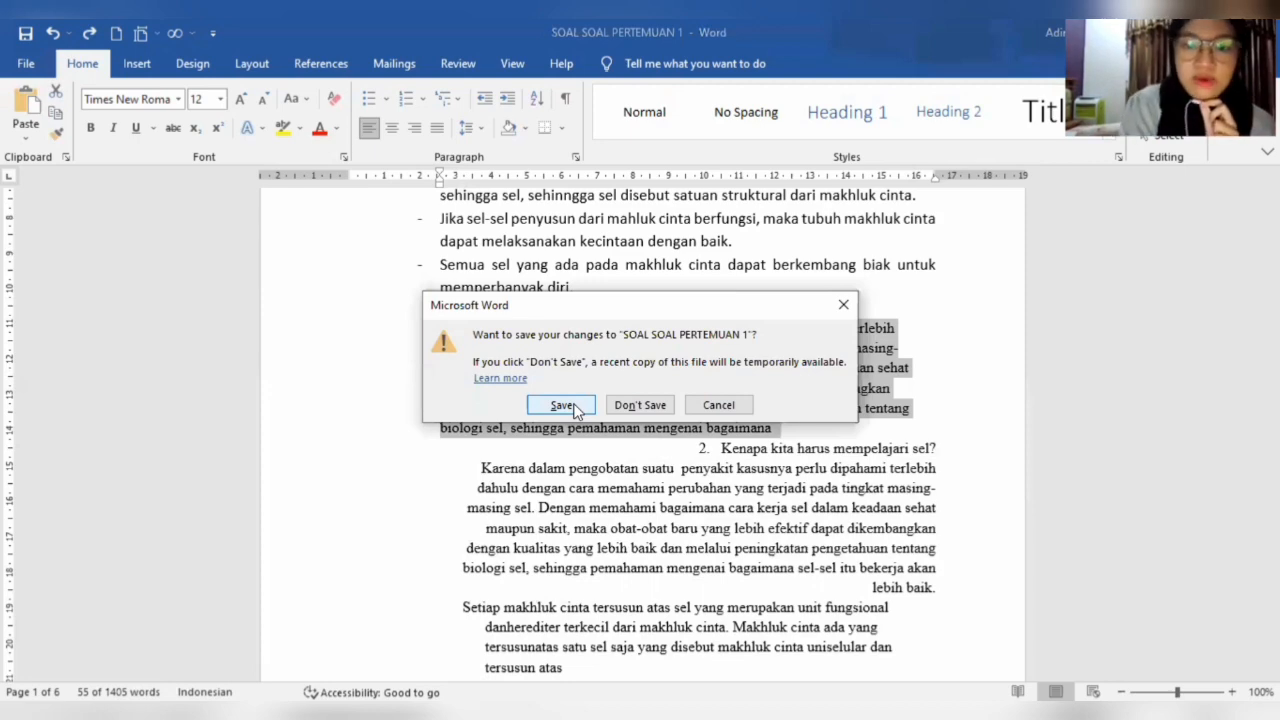
pyautogui.click(841, 307)
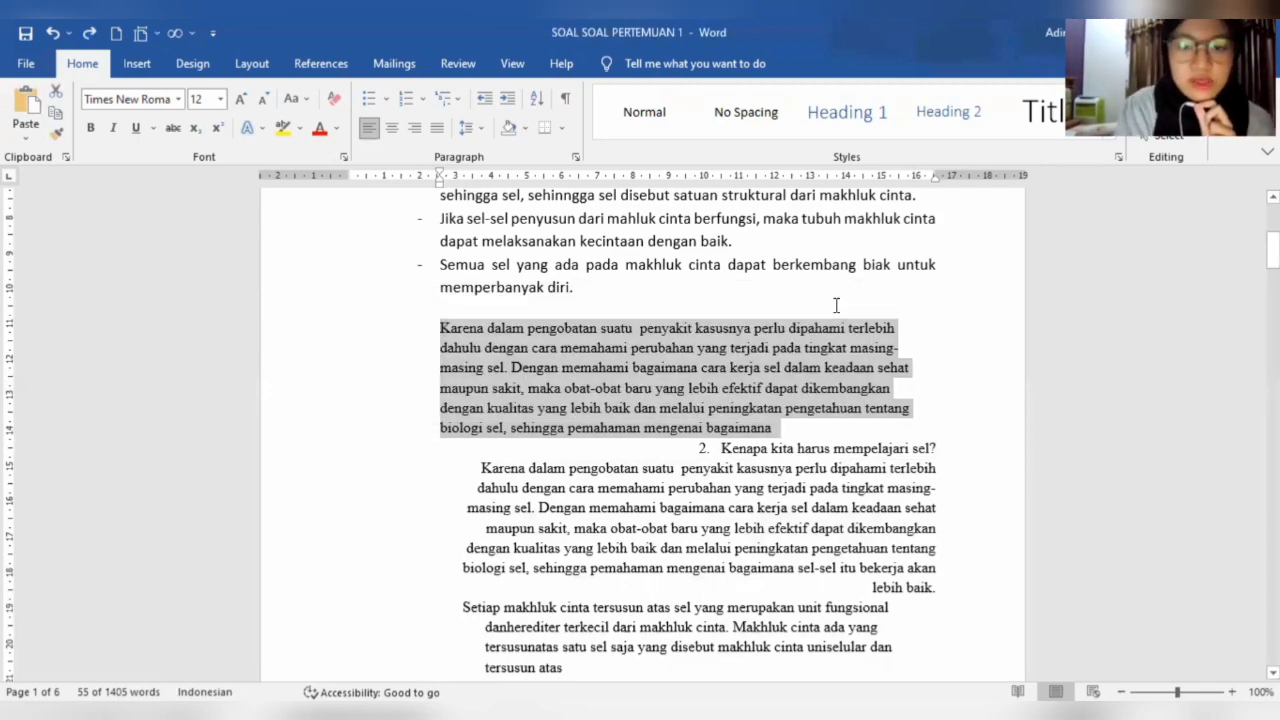
pyautogui.press('Delete')
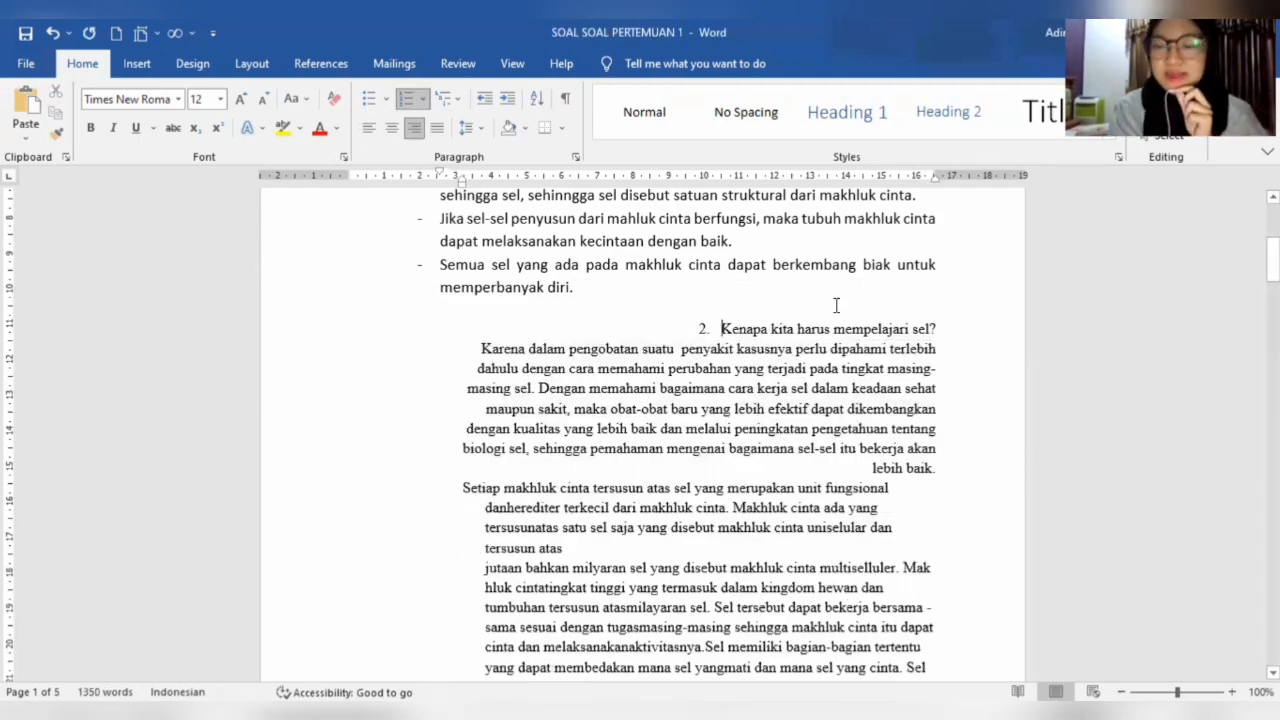